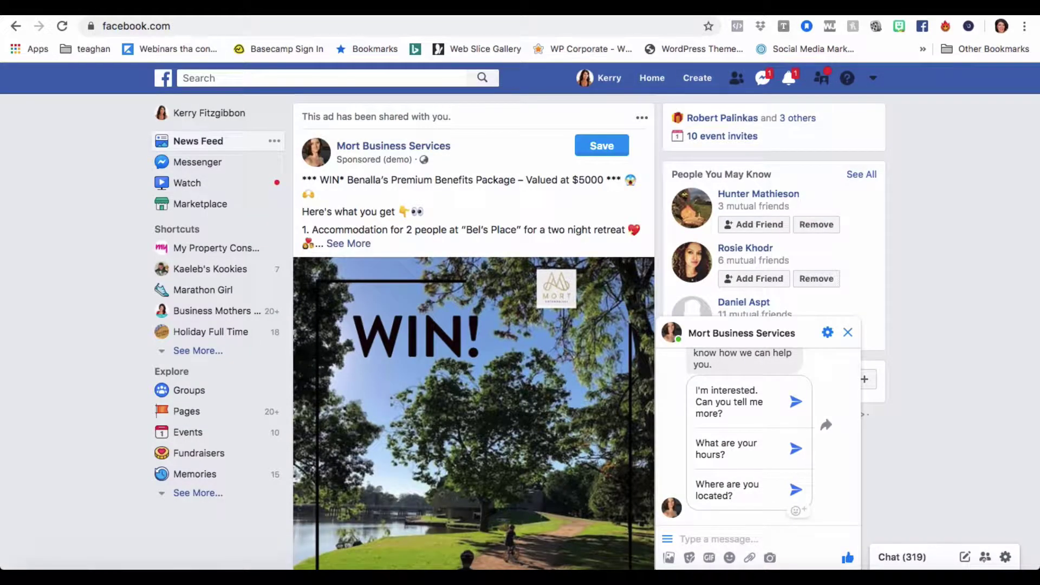
View the sponsored Mort Business Services contest ad in the Facebook feed and follow its Learn More action
scroll(466, 291, down, 5)
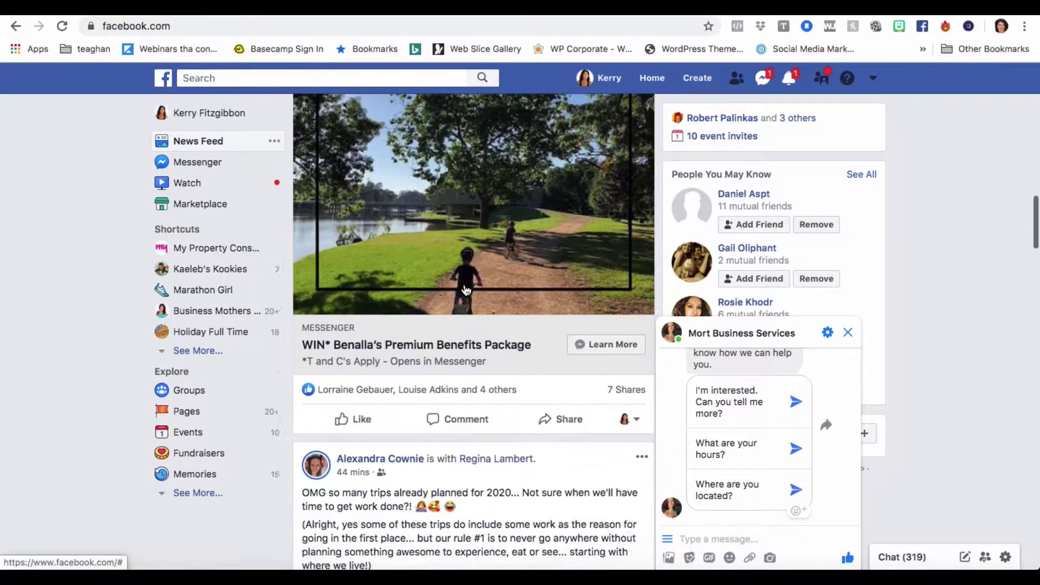
scroll(465, 291, down, 1)
click(614, 315)
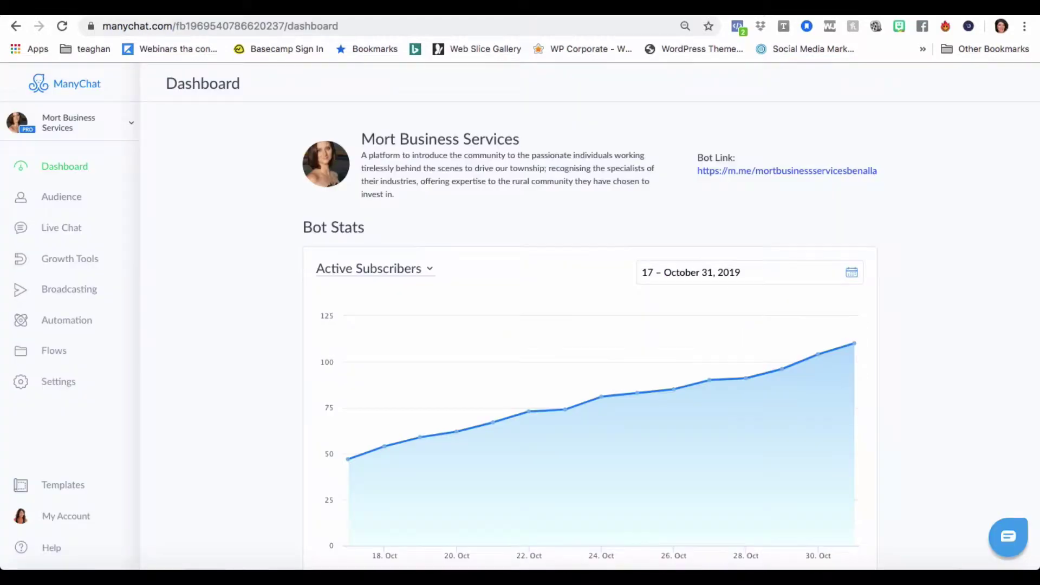
In ManyChat, open the Start-Up-Contest-JSON growth tool and copy its Facebook Ads JSON code from the setup
click(82, 264)
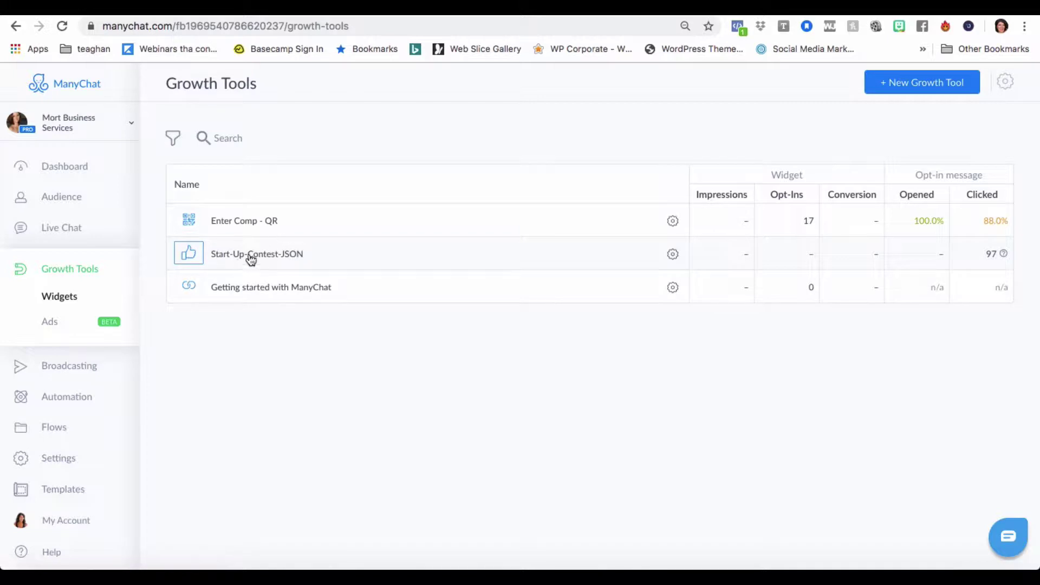
click(264, 259)
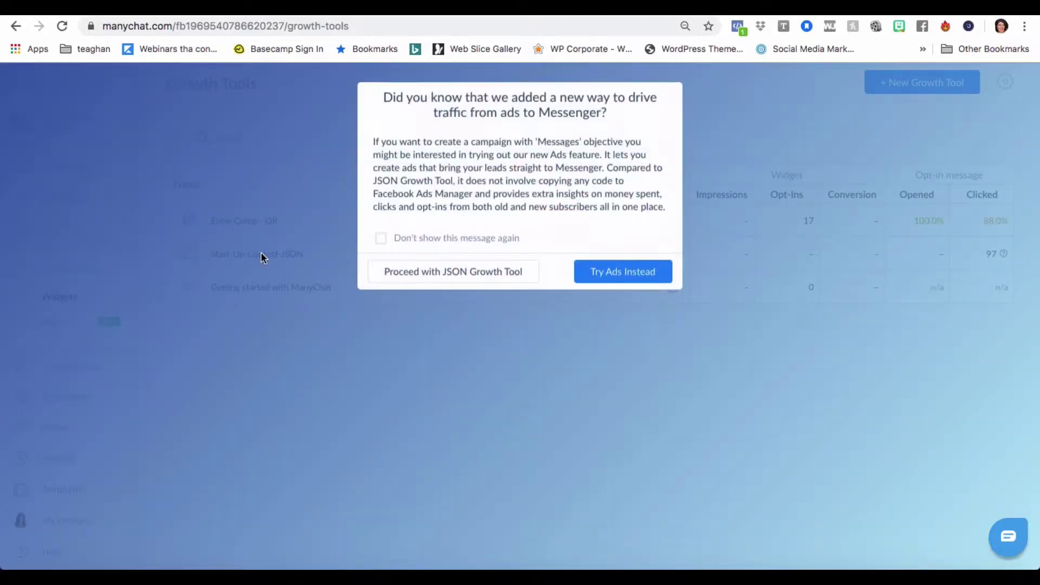
click(454, 281)
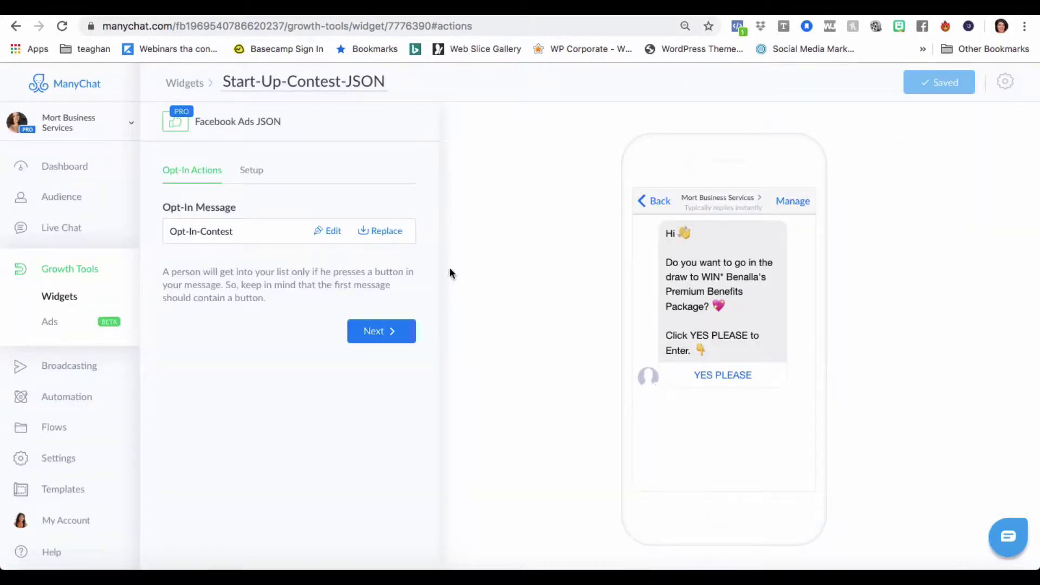
click(251, 170)
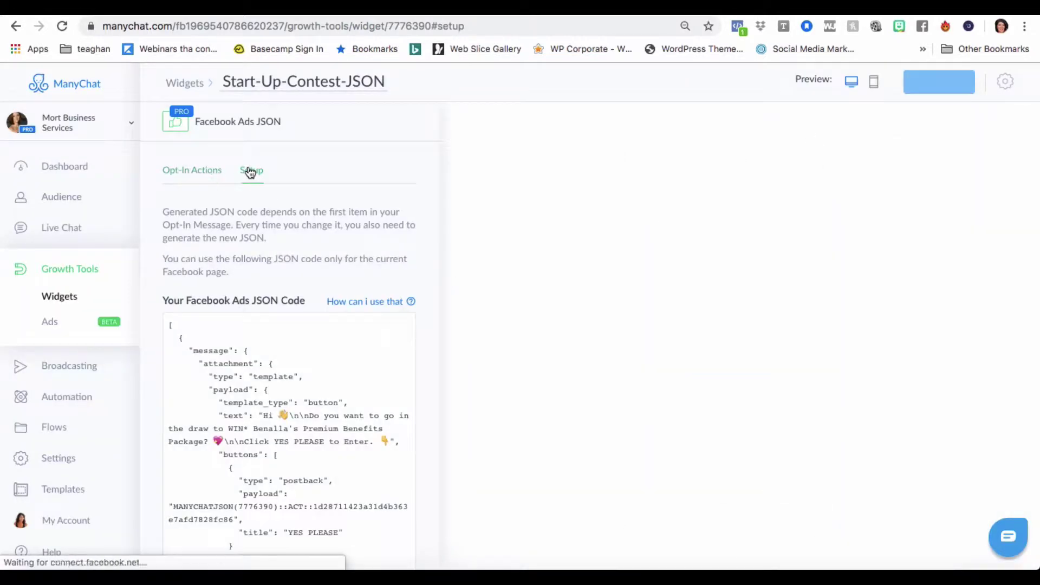
scroll(292, 397, down, 3)
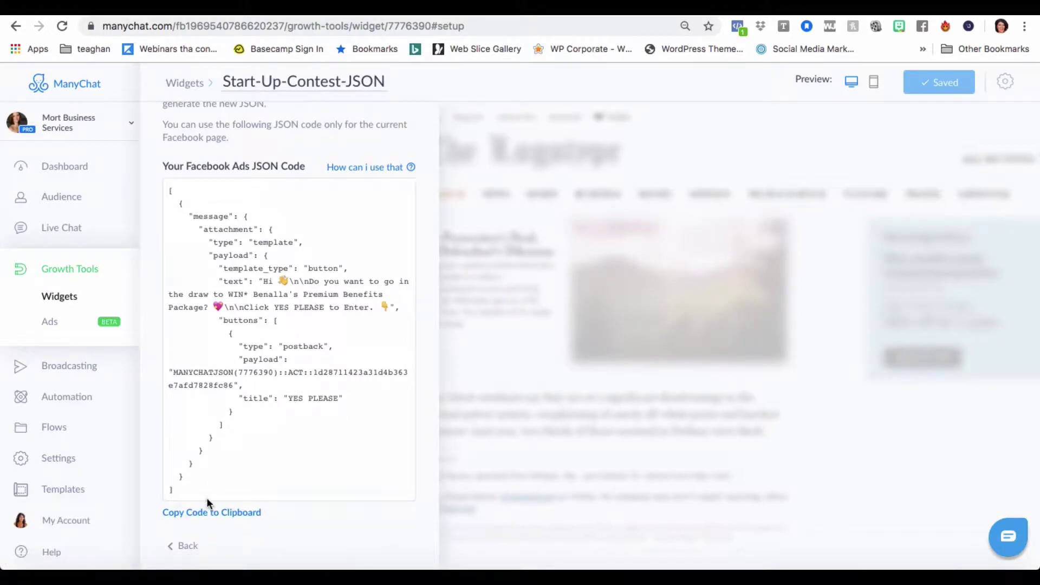
click(208, 514)
Switch to Ads Manager and examine the identity, existing-post and tracking settings of the MBS-StartupContest-Girl-Master and MBS-StartupContest-Girl – Copy ads
key(ctrl+Tab)
scroll(449, 351, down, 10)
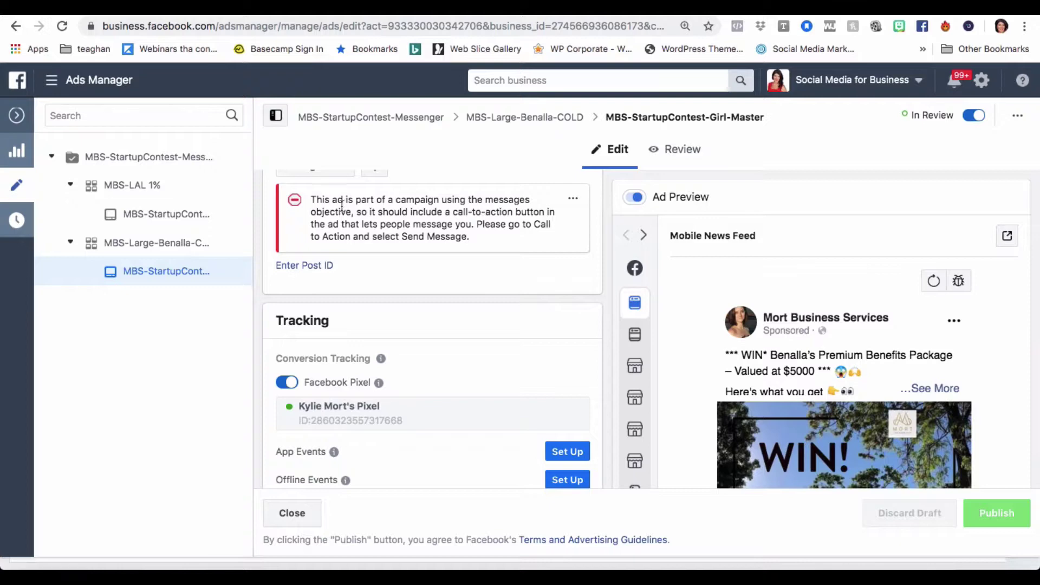
scroll(460, 400, down, 2)
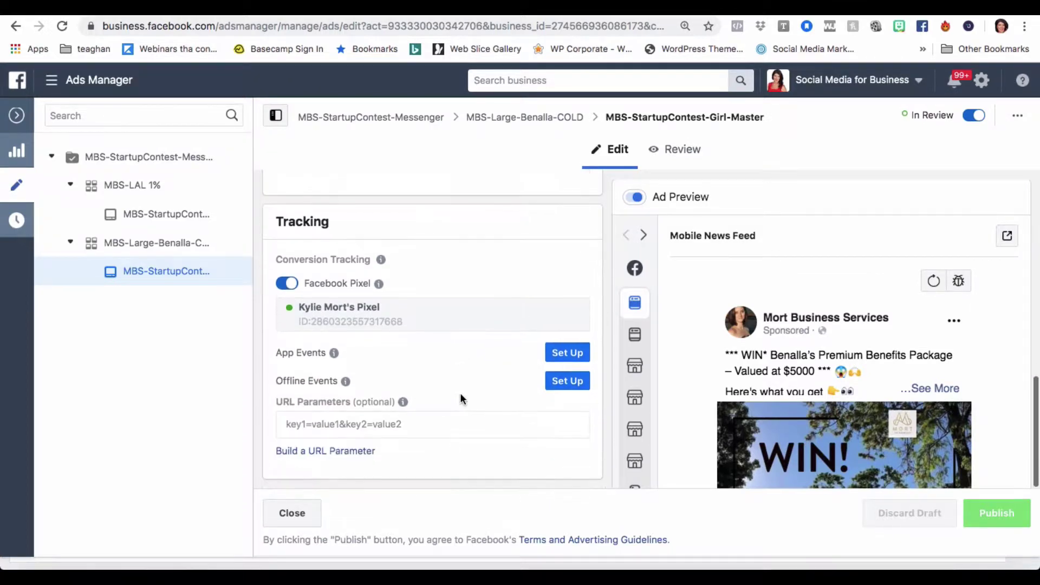
scroll(460, 392, up, 7)
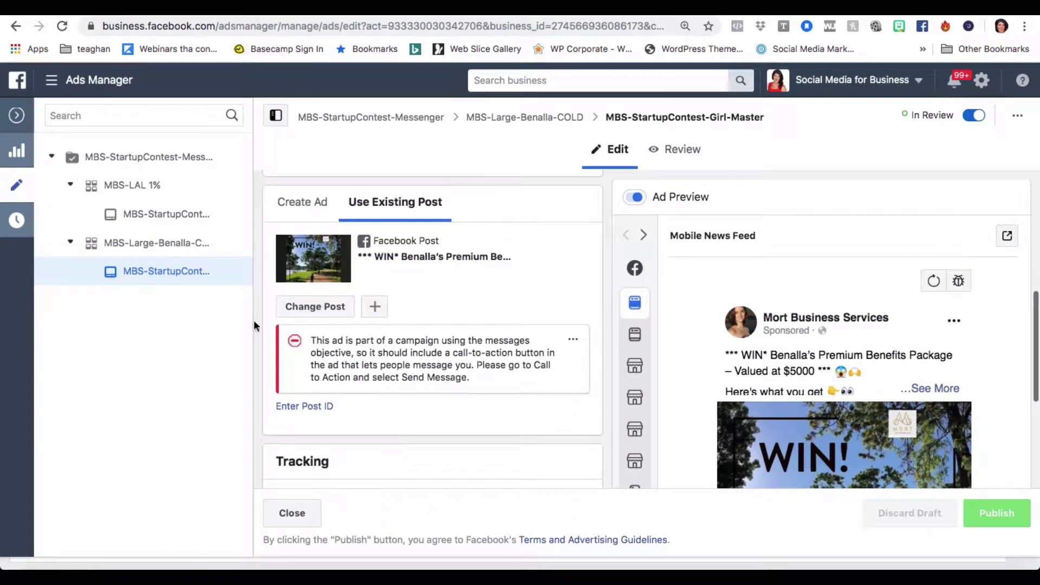
scroll(405, 383, up, 3)
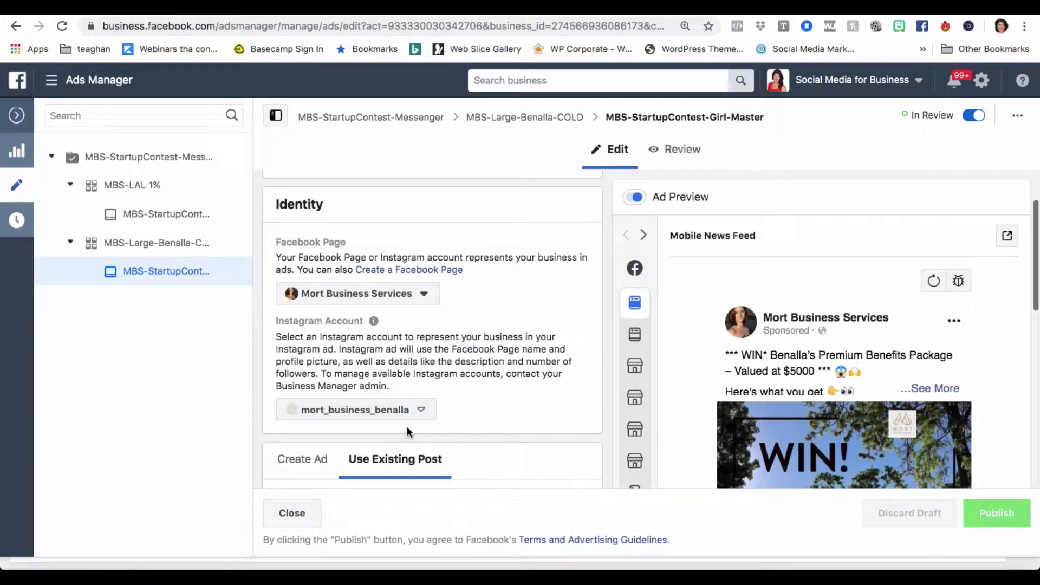
click(159, 216)
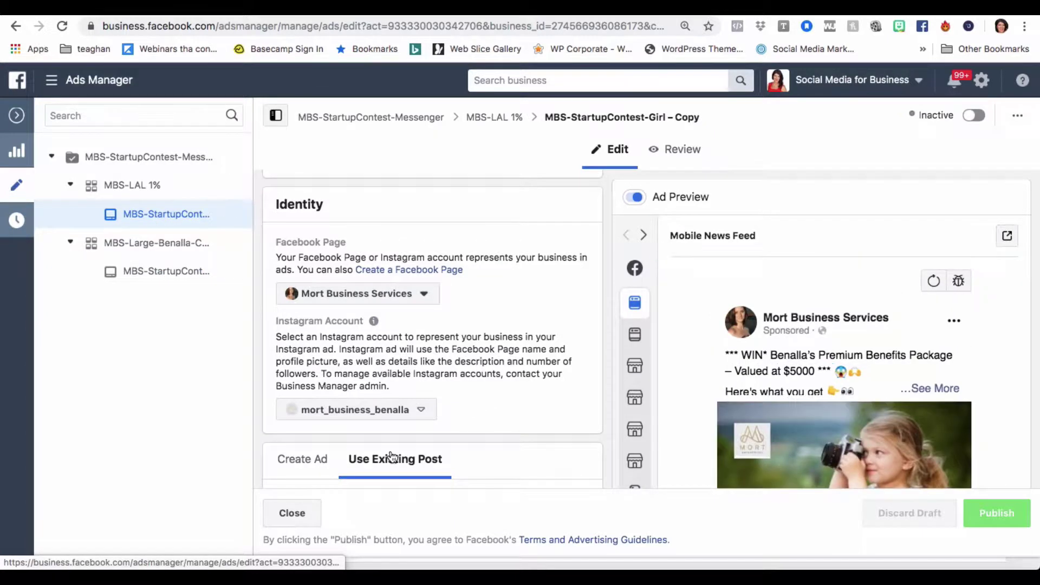
scroll(394, 455, down, 5)
scroll(392, 455, down, 6)
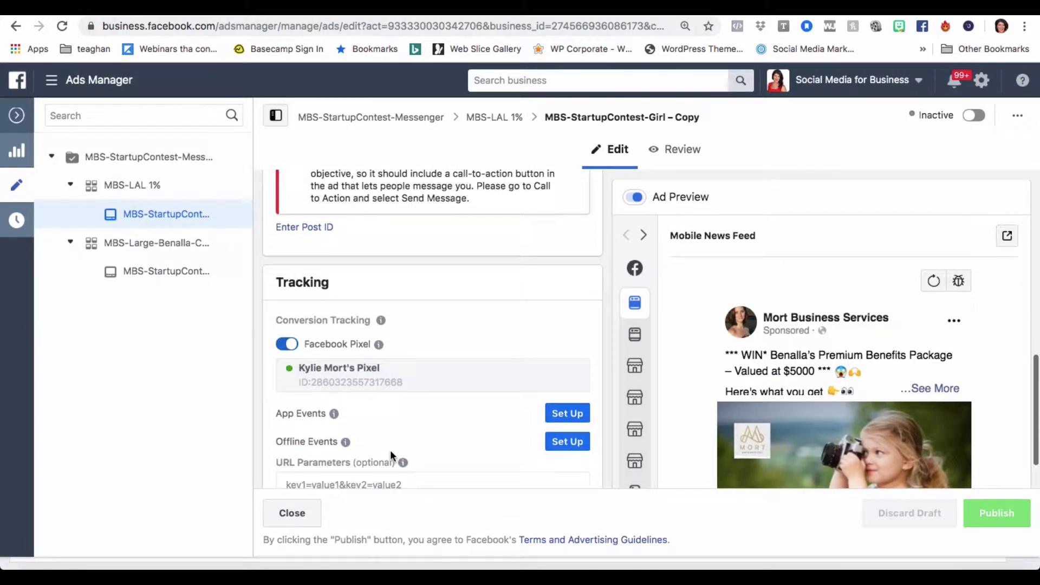
scroll(390, 449, up, 10)
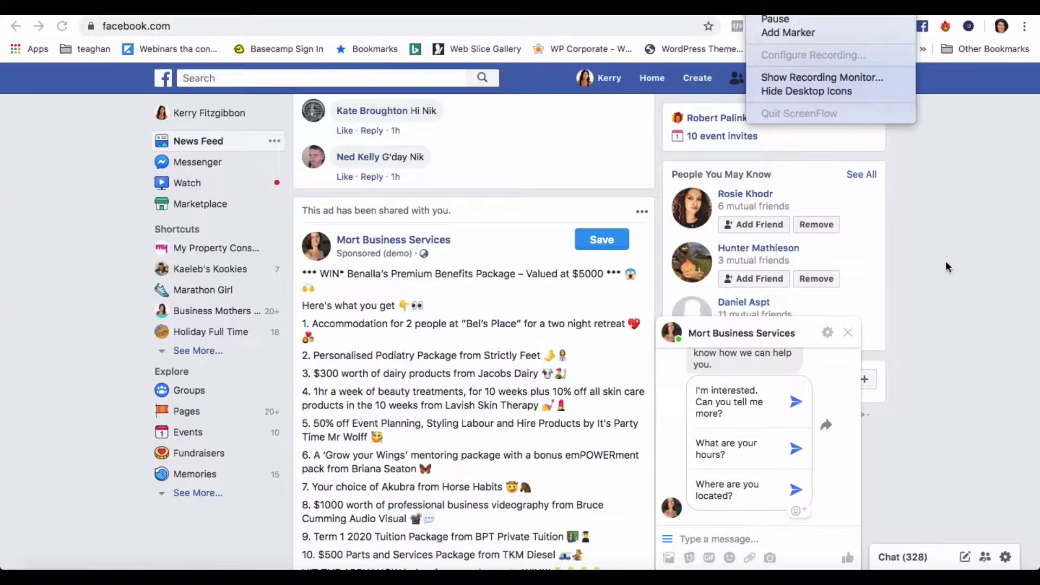
Review the MBS-StartupContest-Girl-Master ad from its tracking section to its name, identity and existing post
click(947, 267)
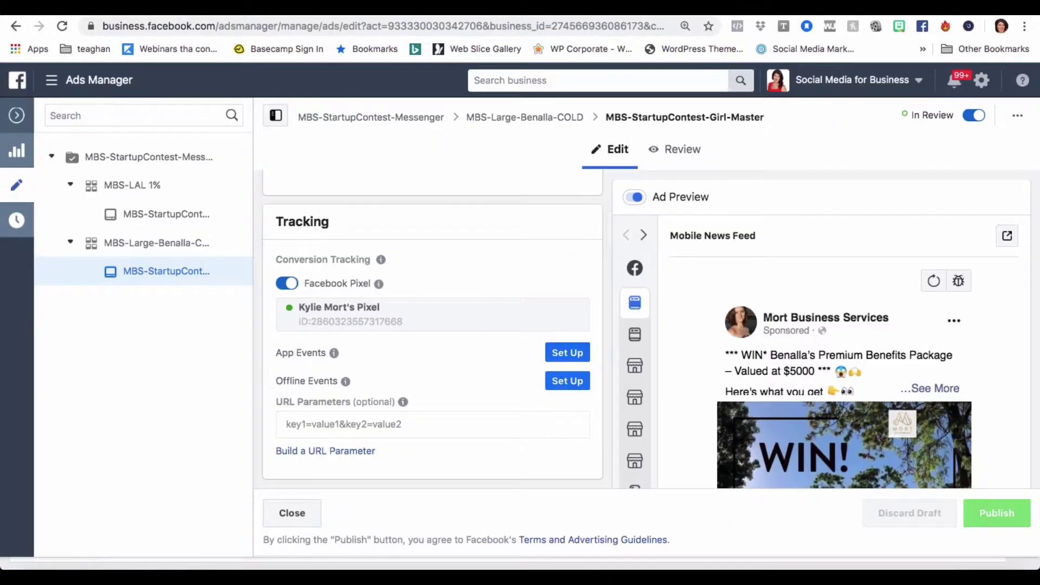
mouse_move(378, 283)
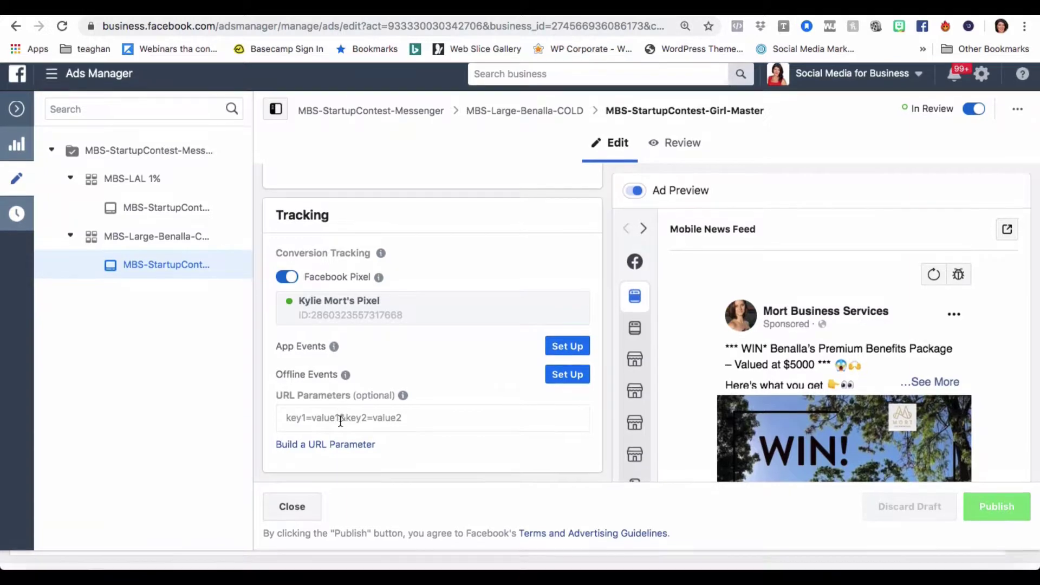
scroll(341, 427, up, 3)
scroll(340, 419, up, 8)
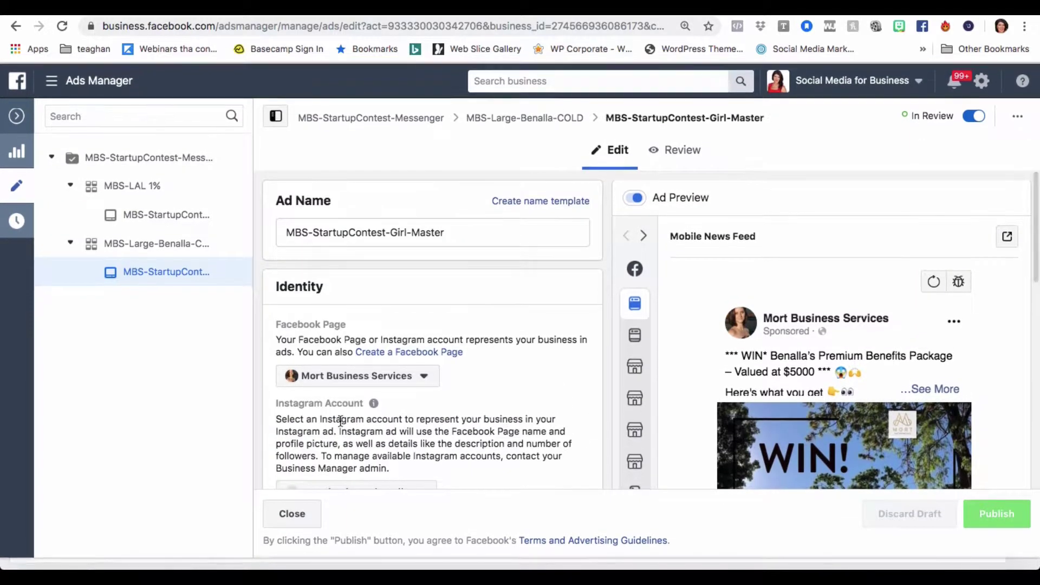
scroll(340, 419, down, 5)
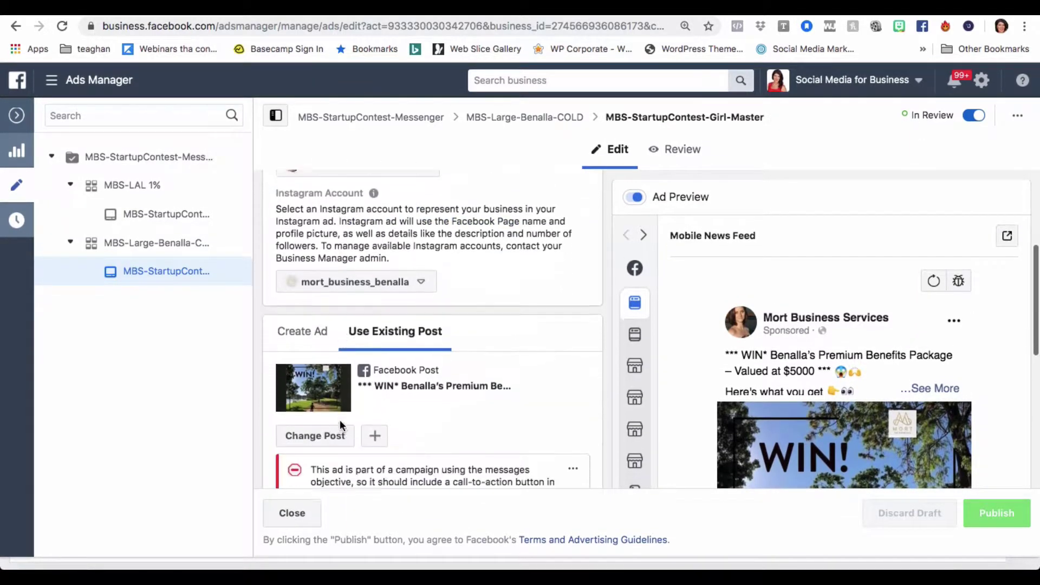
Change the MBS-StartupContest-Girl – Copy ad from using an existing post to Create Ad and check its new fields
click(154, 222)
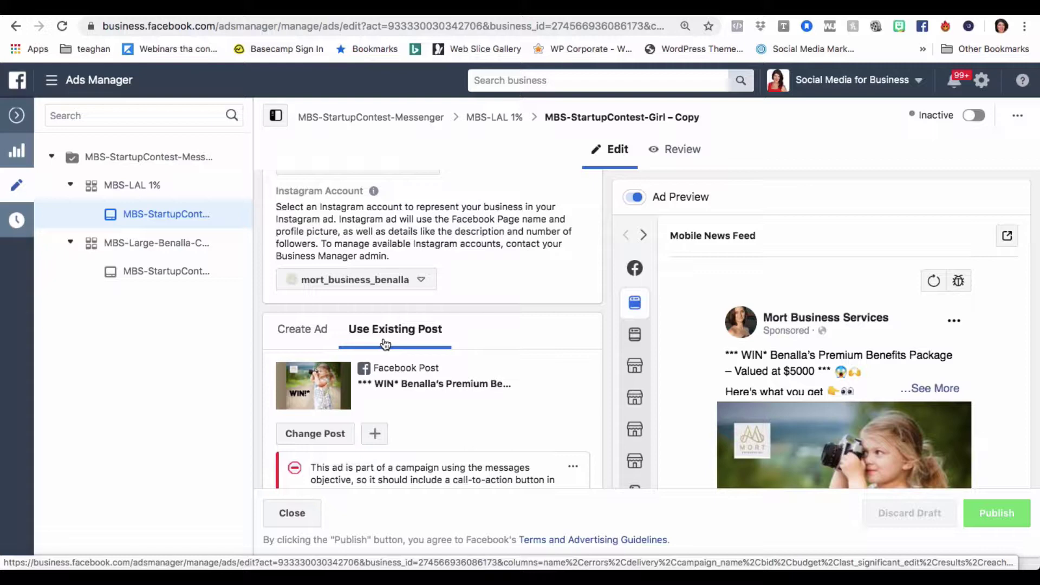
click(306, 331)
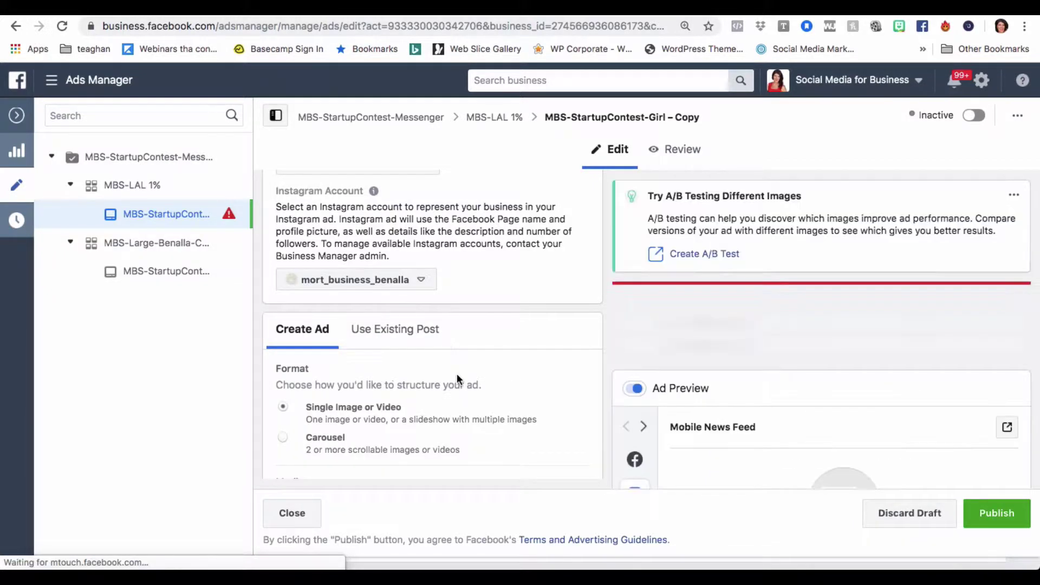
scroll(457, 376, down, 10)
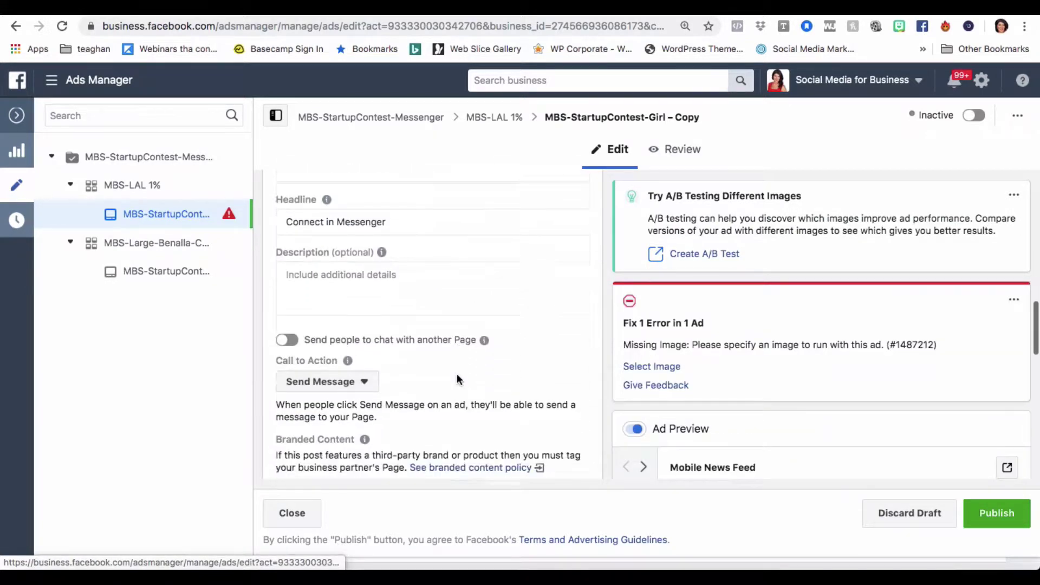
scroll(457, 376, up, 10)
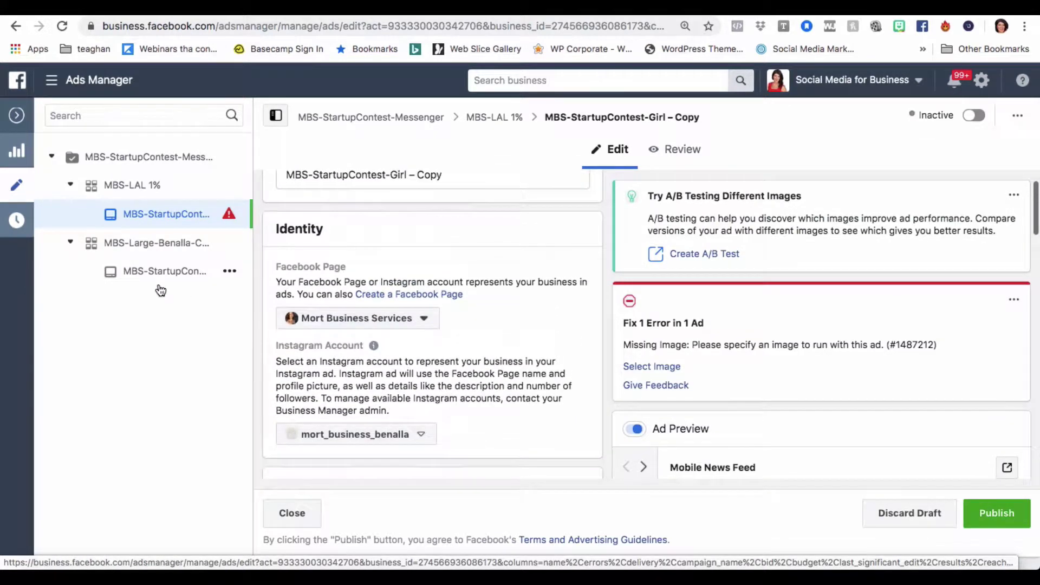
Check the master ad's existing-post section and the messages, budget and schedule settings of the MBS-LAL 1% ad set
click(174, 276)
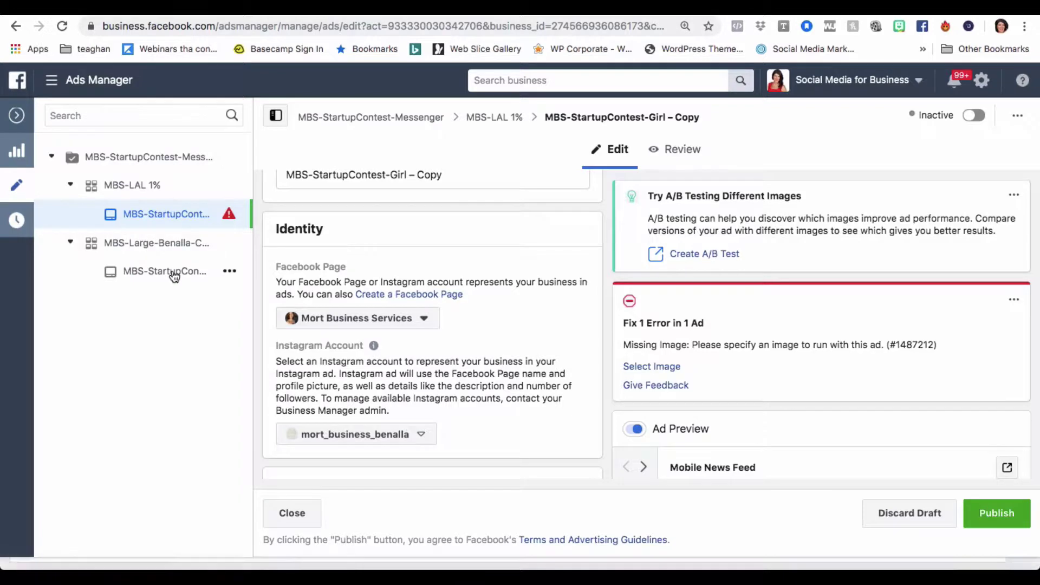
scroll(496, 441, down, 7)
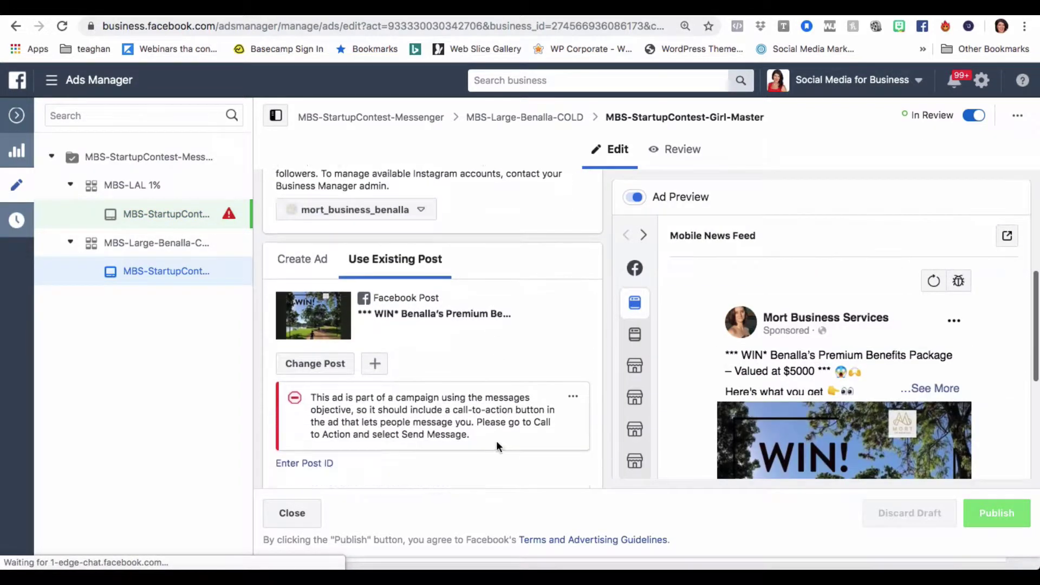
click(843, 47)
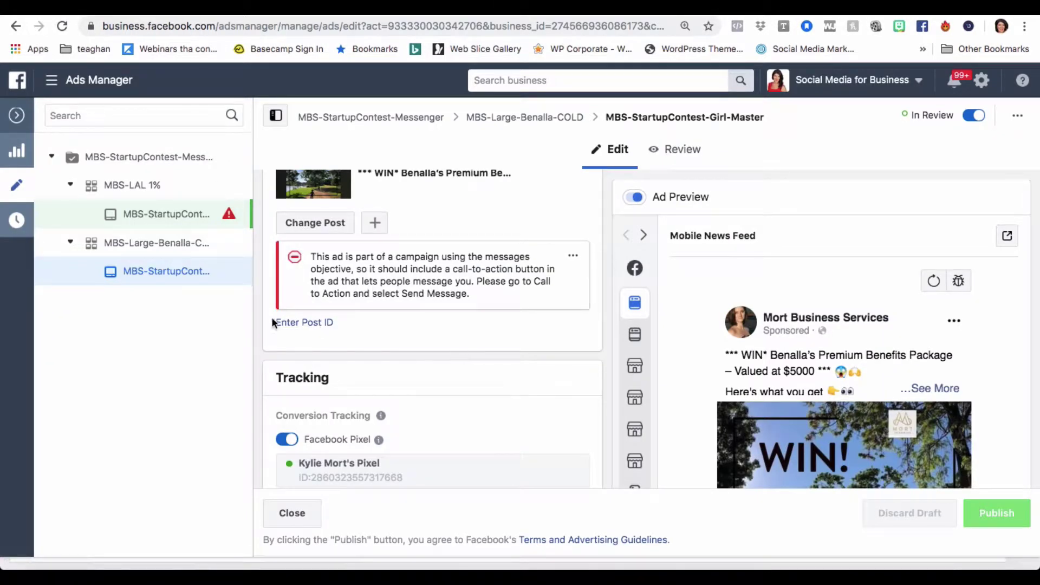
click(132, 185)
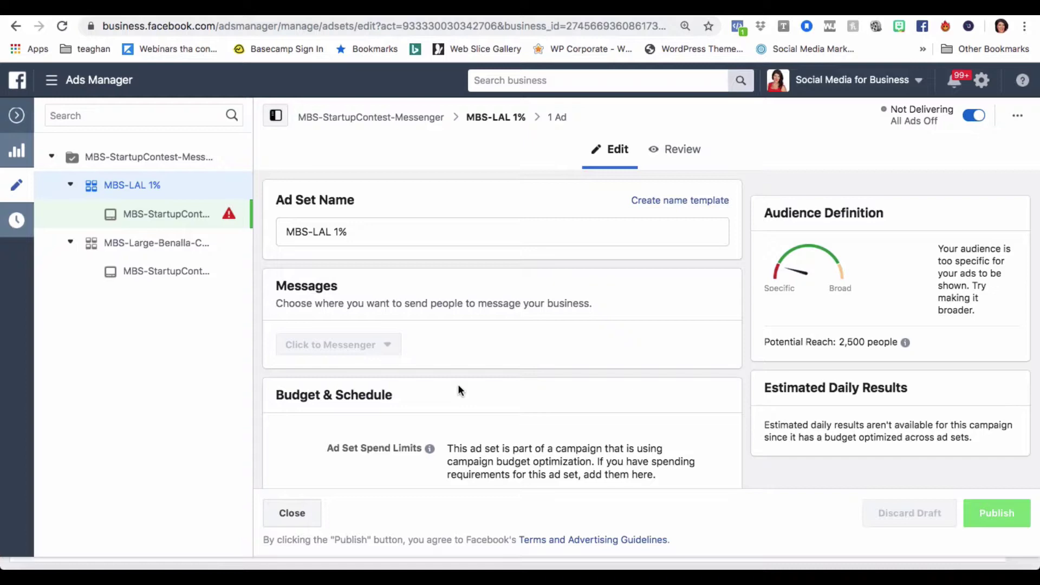
scroll(479, 403, down, 5)
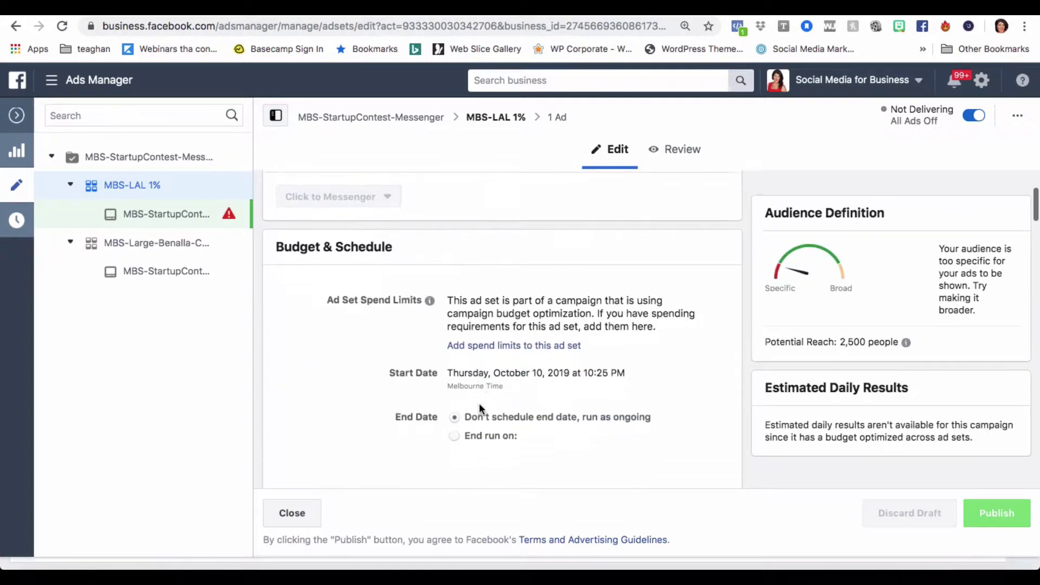
Rename the copied ad in the MBS-LAL 1% ad set to MBS-StartupContest-Girl
click(196, 223)
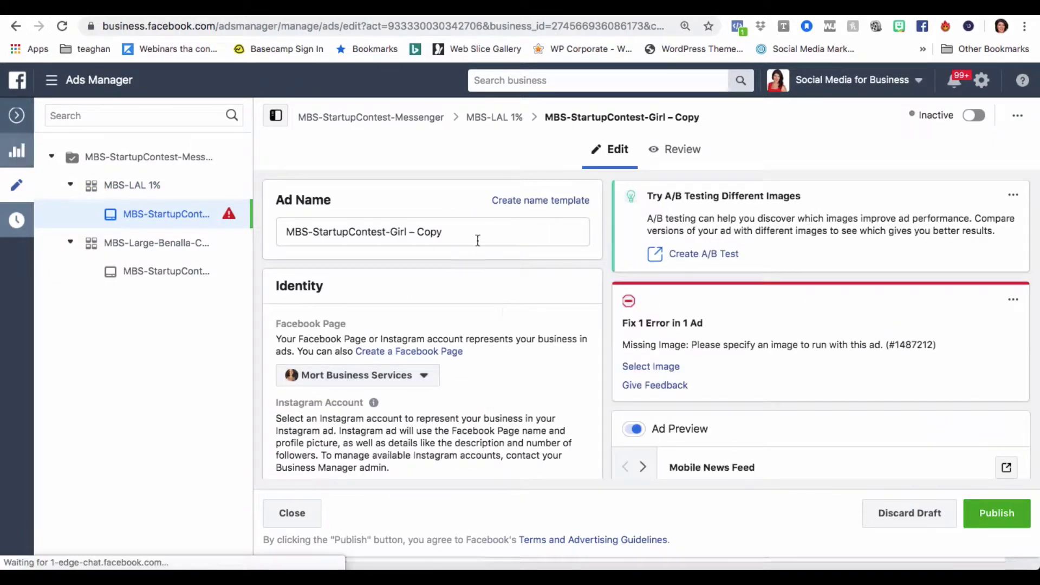
click(460, 230)
key(BackSpace)
key(BackSpace)
key(BackSpace)
key(BackSpace)
key(BackSpace)
key(BackSpace)
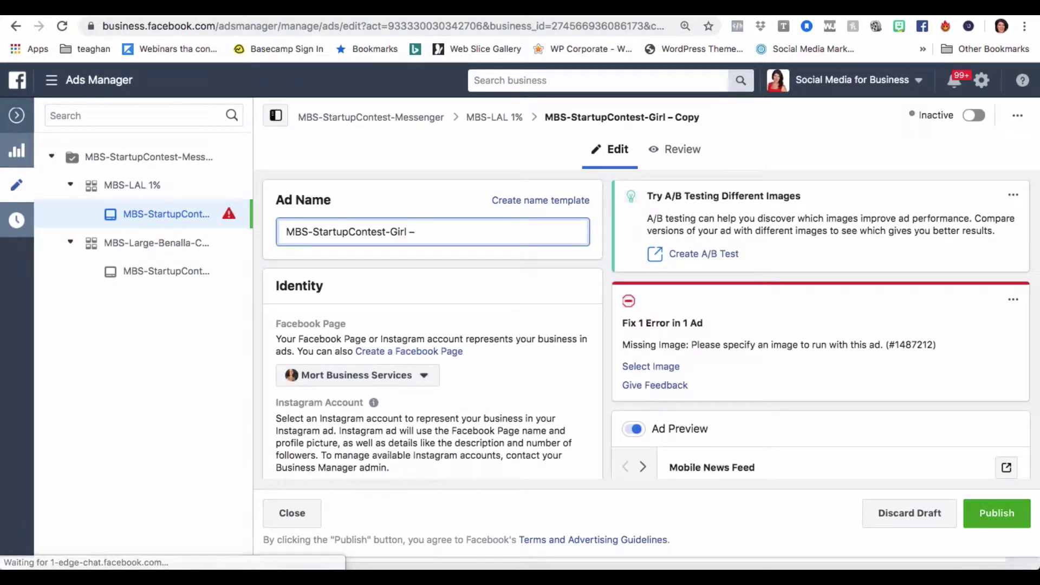
Paste the "*** WIN* Benalla's Premium Benefits Package" contest copy as the ad's primary text and review it
scroll(491, 344, down, 2)
scroll(490, 344, down, 5)
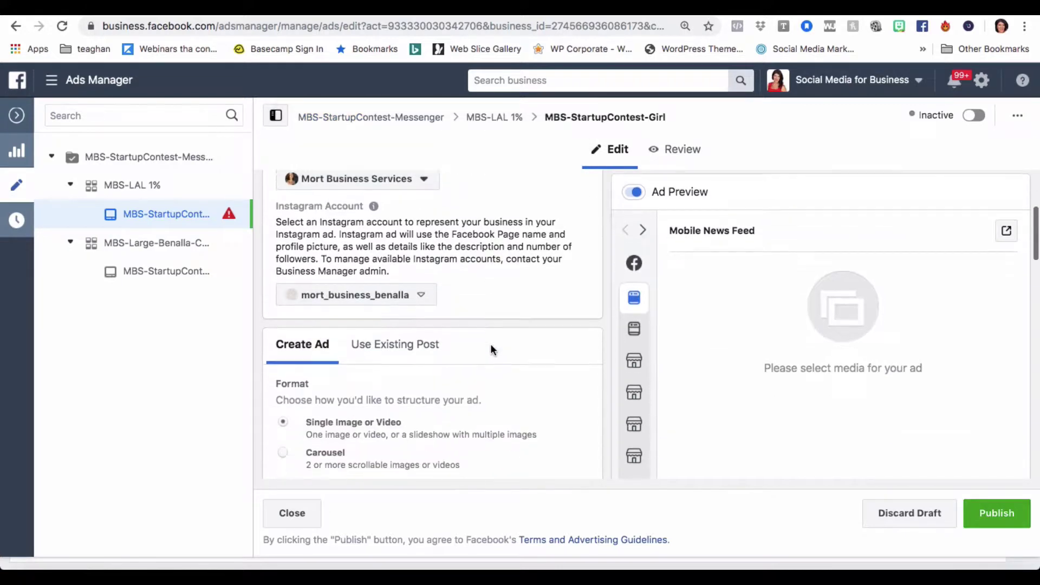
scroll(473, 434, down, 3)
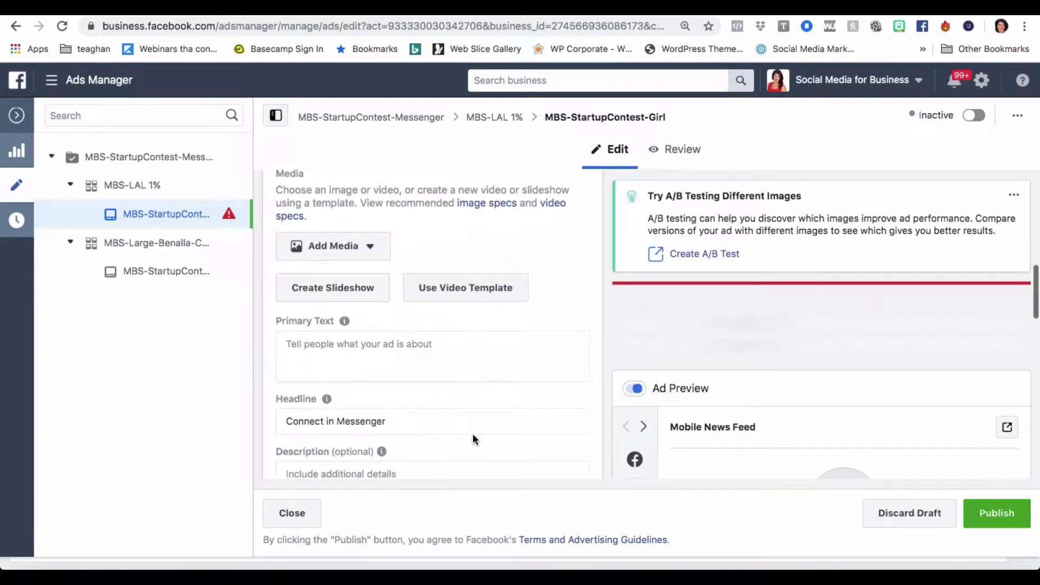
click(305, 314)
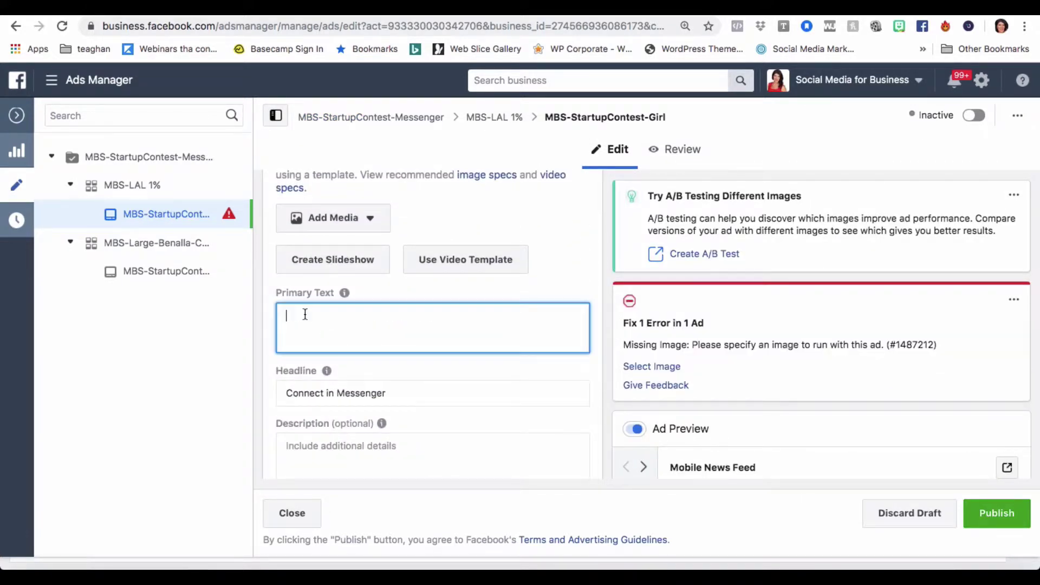
key(ctrl+v)
scroll(396, 389, down, 5)
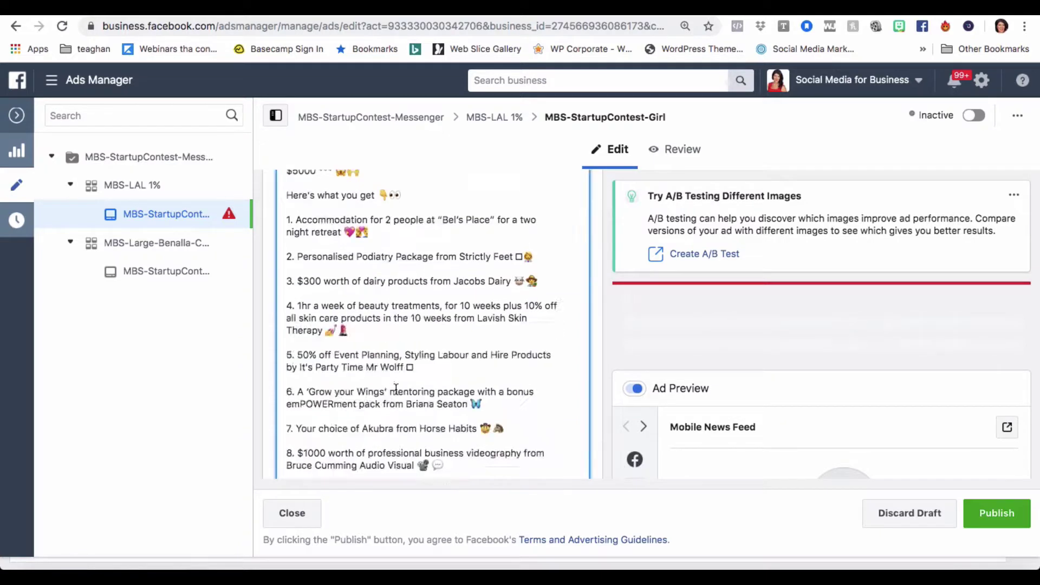
scroll(396, 389, down, 4)
scroll(396, 390, up, 4)
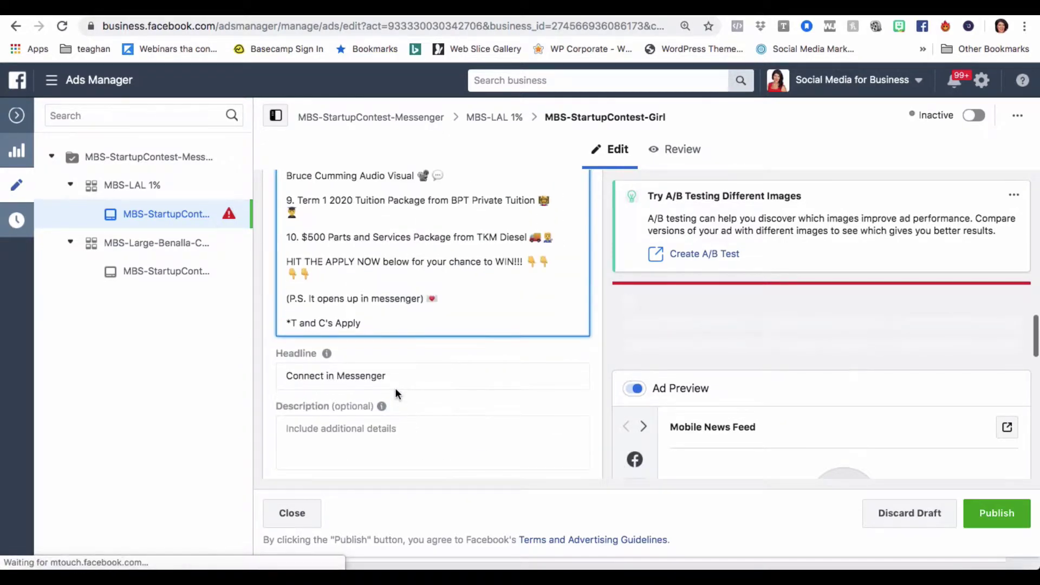
scroll(395, 388, up, 7)
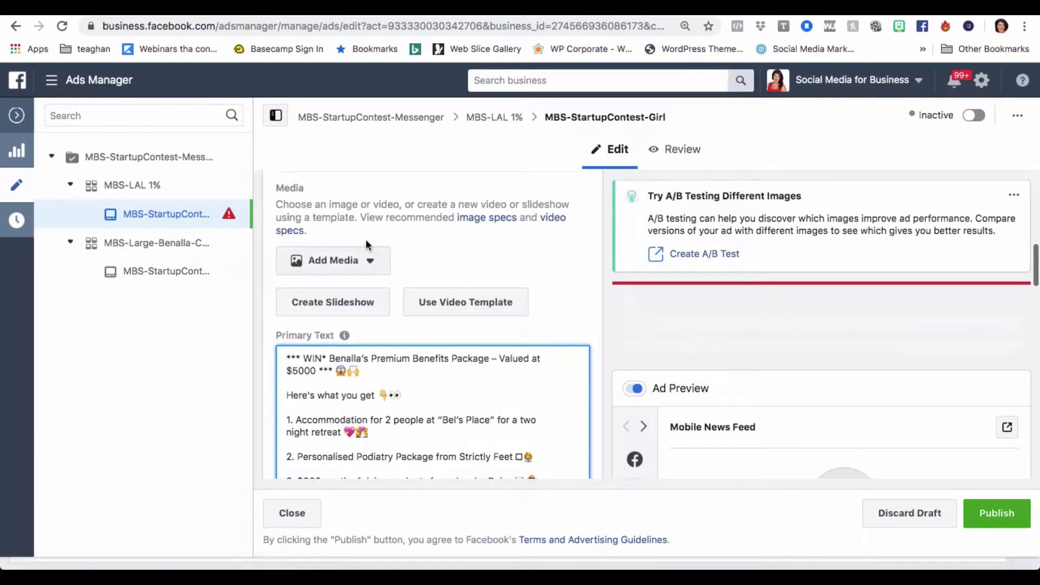
Add win in park.jpg from the account images as the media of the MBS-StartupContest-Girl ad
scroll(388, 349, up, 3)
scroll(373, 363, down, 1)
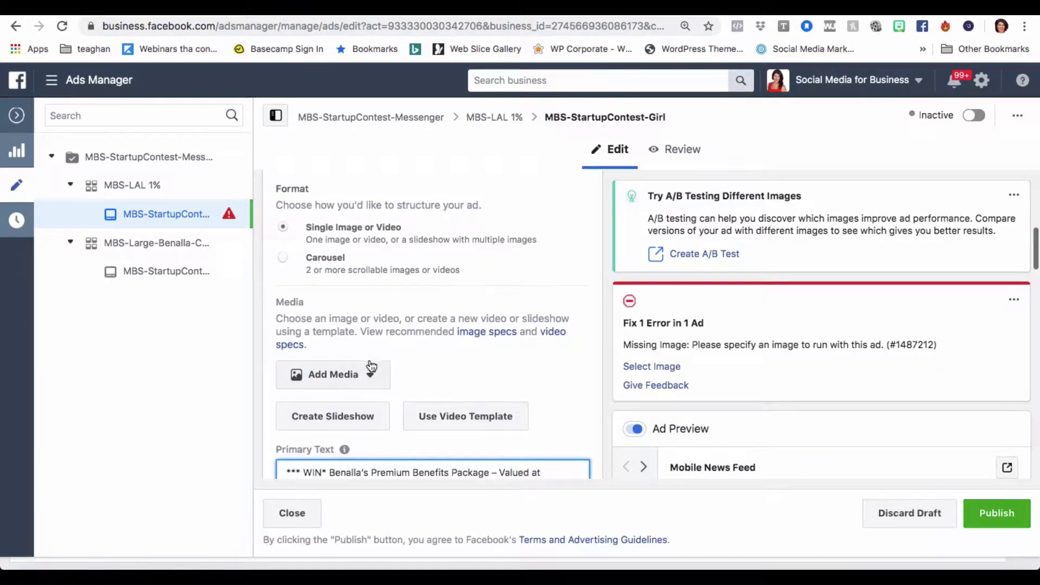
click(359, 382)
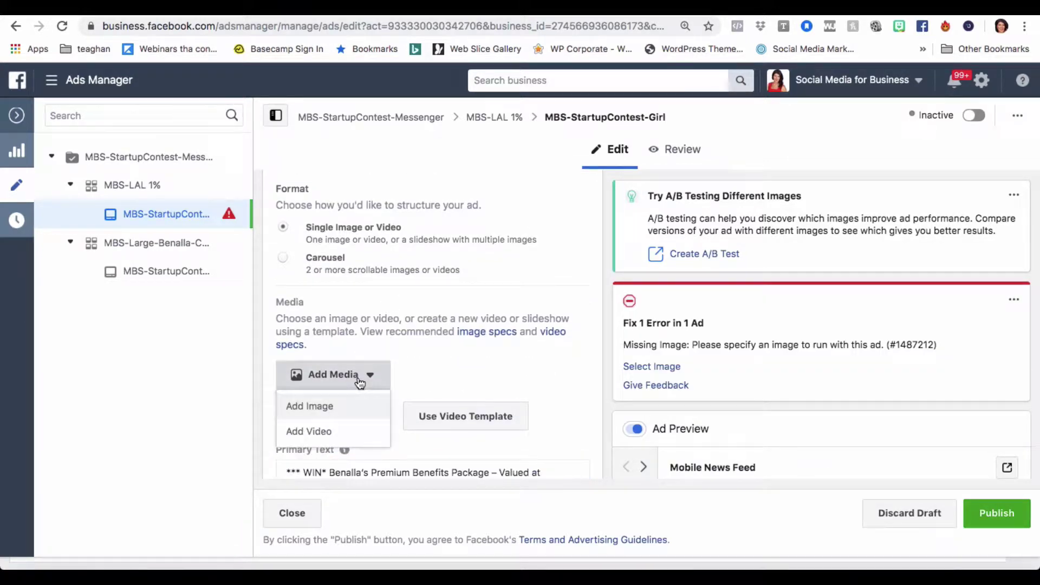
click(314, 408)
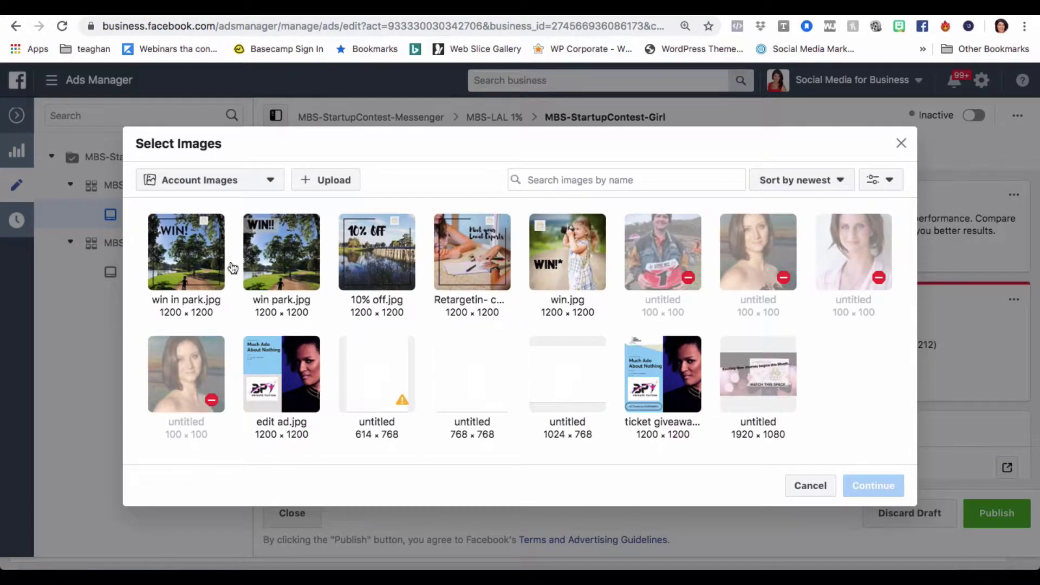
click(198, 252)
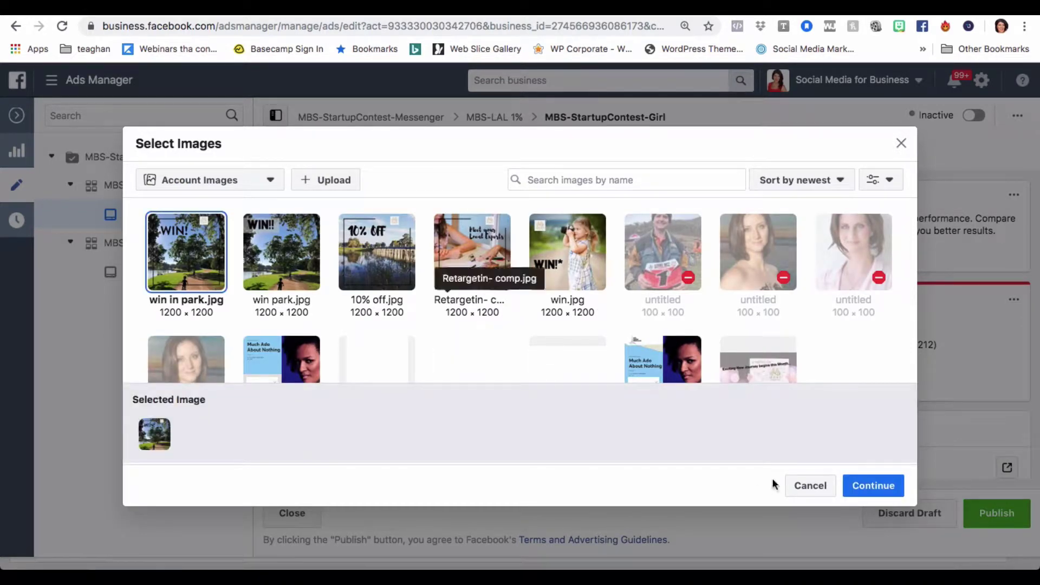
click(887, 491)
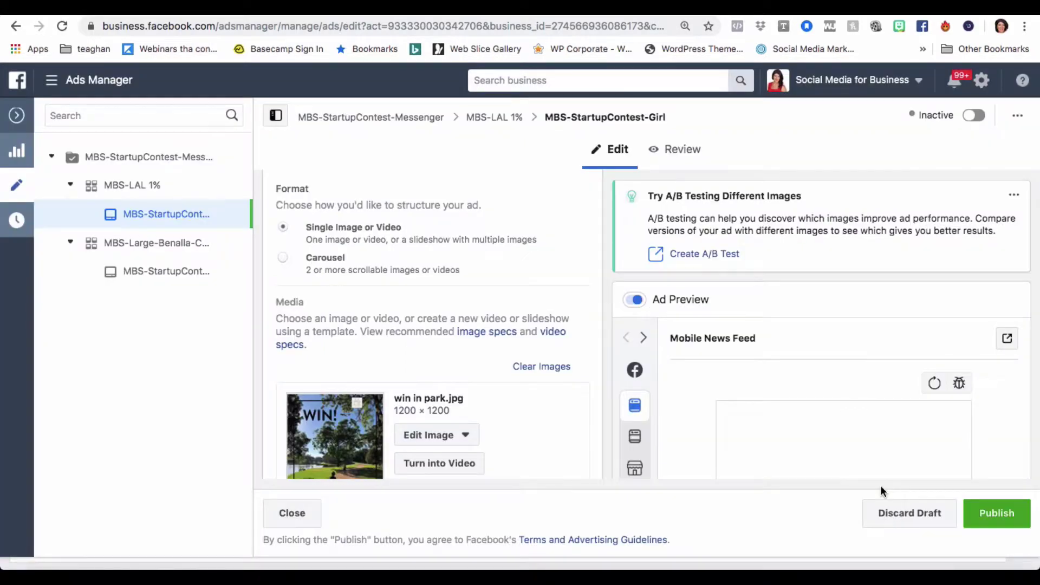
Review the ad's image, primary text, headline, description and call-to-action fields
scroll(433, 379, down, 10)
scroll(399, 429, up, 6)
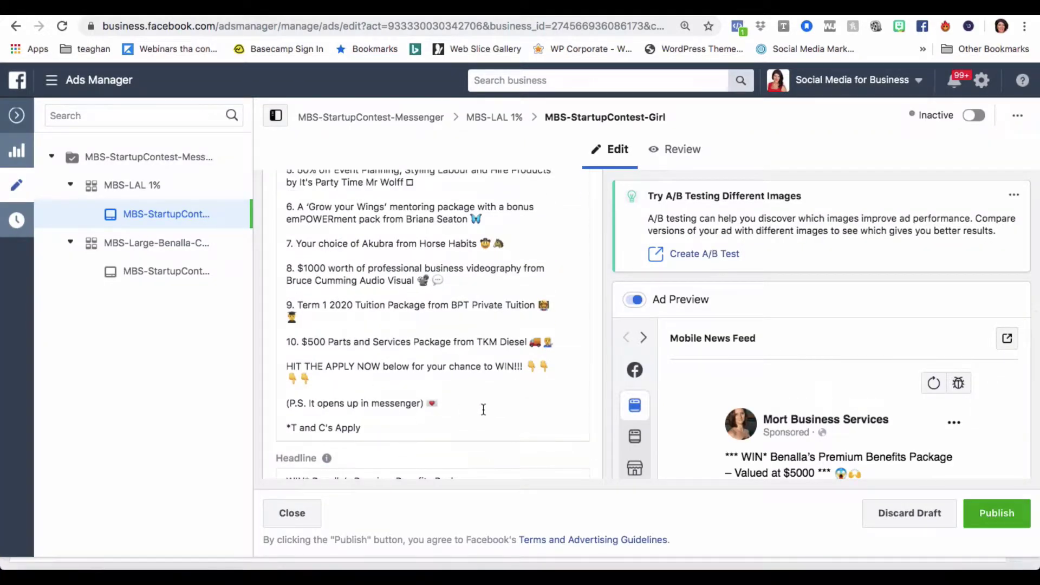
scroll(500, 412, up, 6)
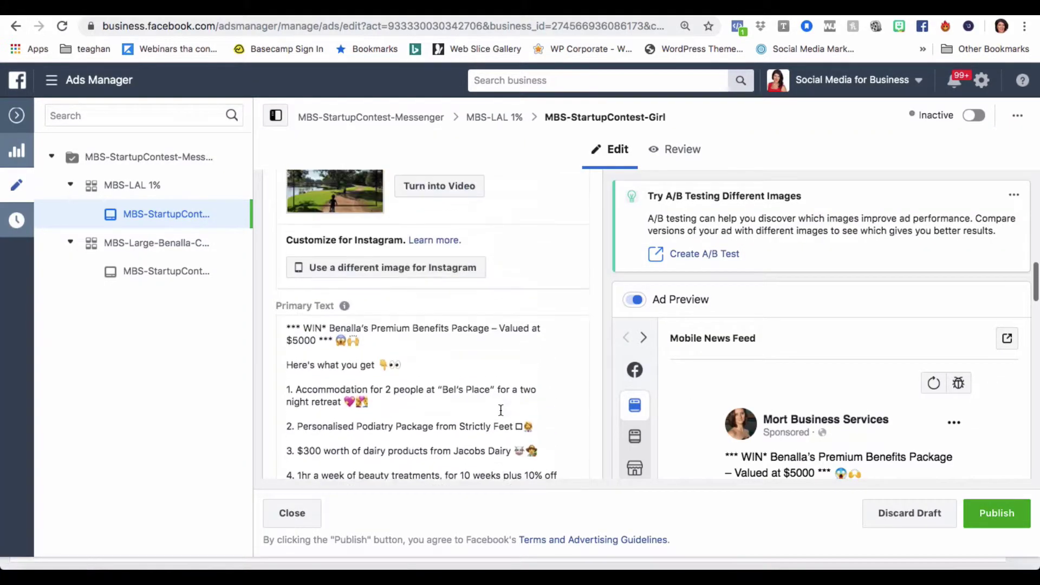
scroll(501, 410, up, 2)
scroll(500, 412, down, 10)
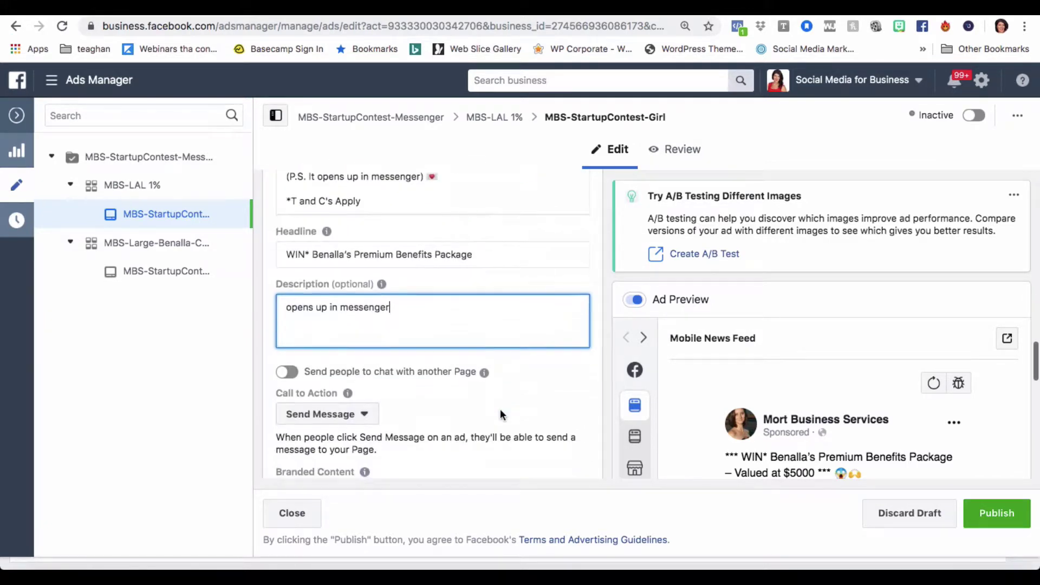
Choose Advanced JSON Setup for the ad's new Messenger template and clear the placeholder JSON code
scroll(501, 411, down, 10)
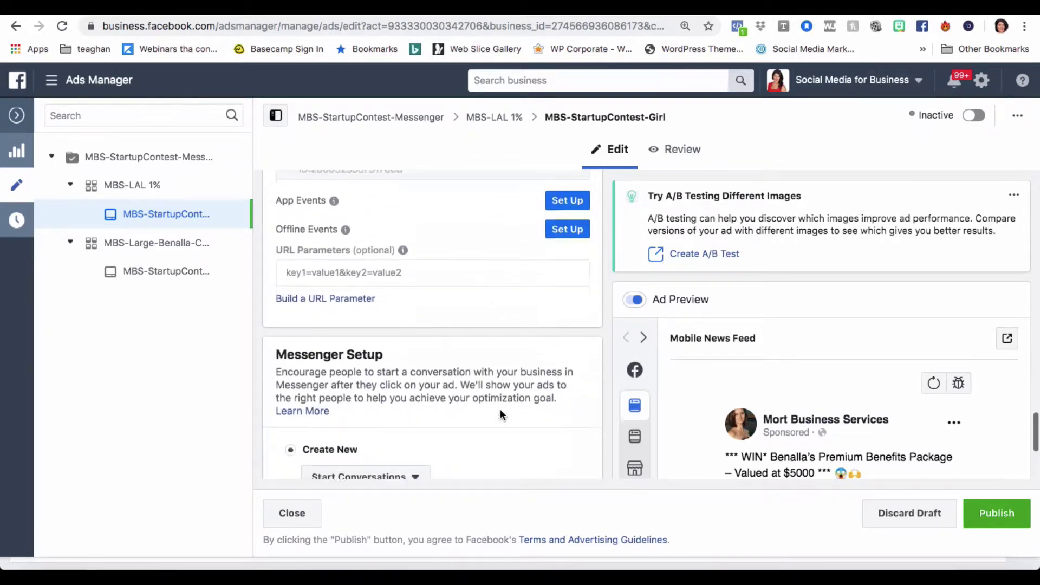
scroll(499, 412, down, 5)
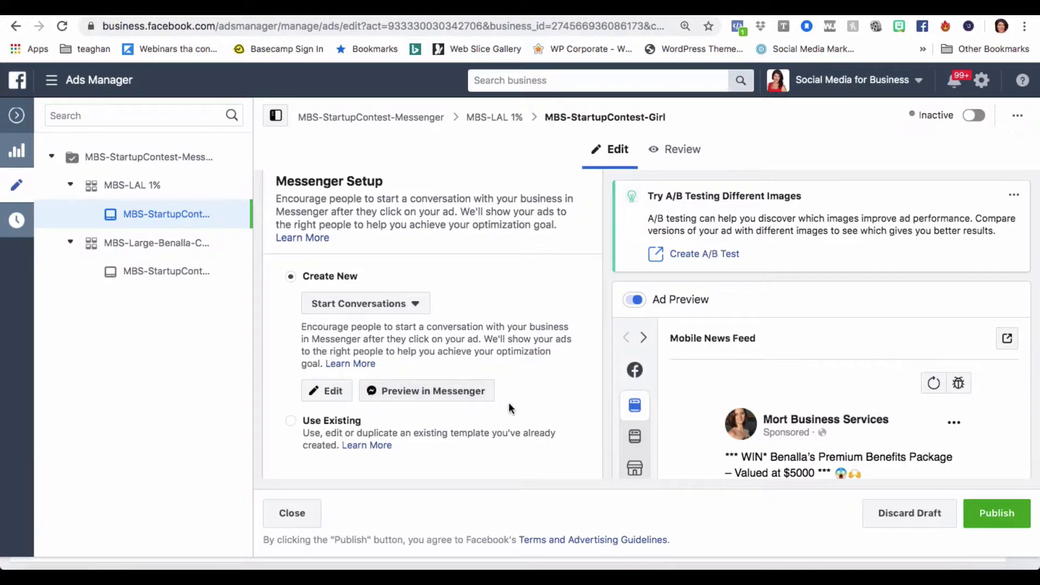
scroll(526, 432, down, 1)
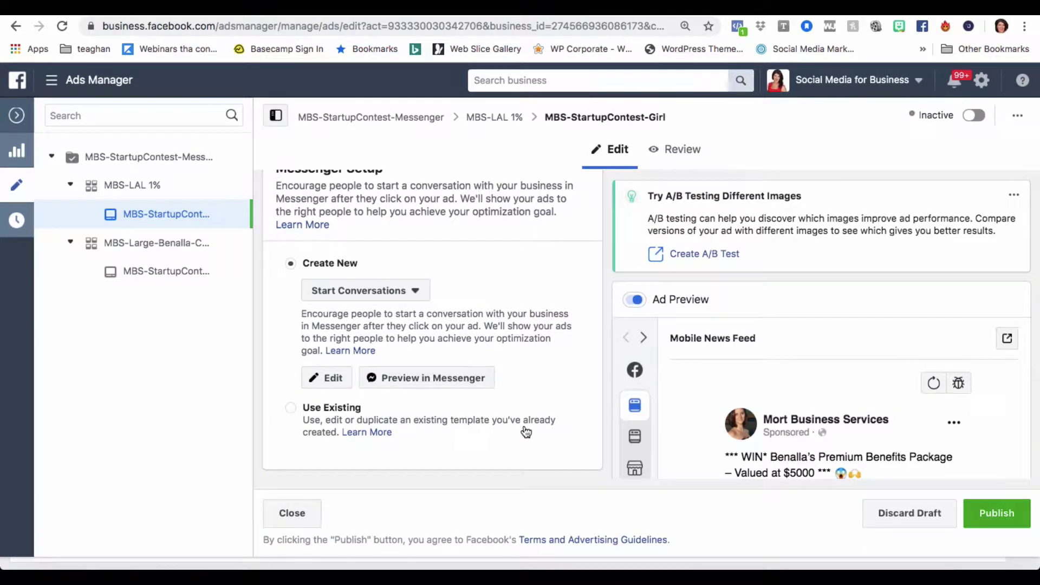
click(419, 296)
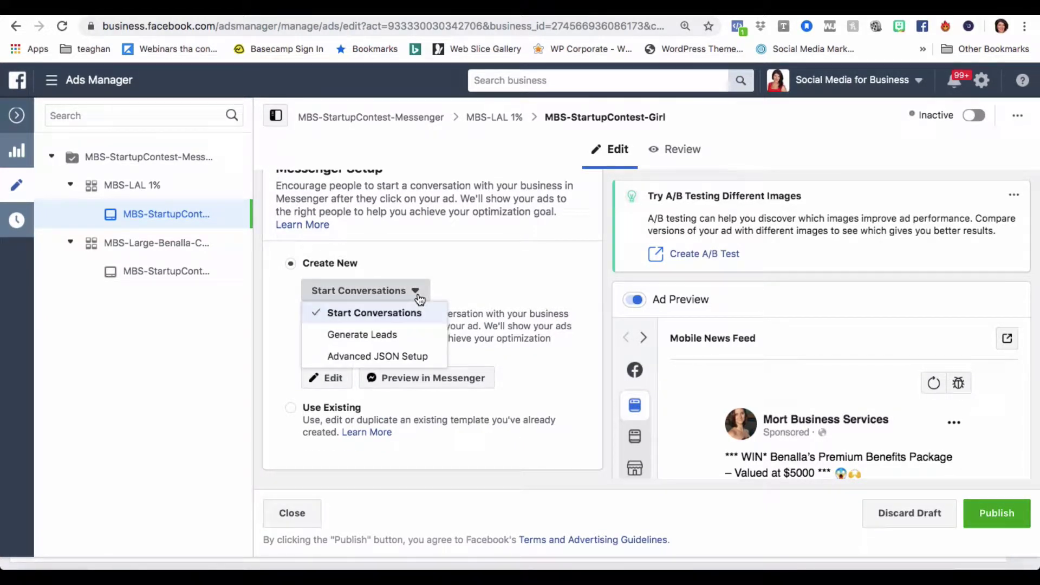
click(372, 358)
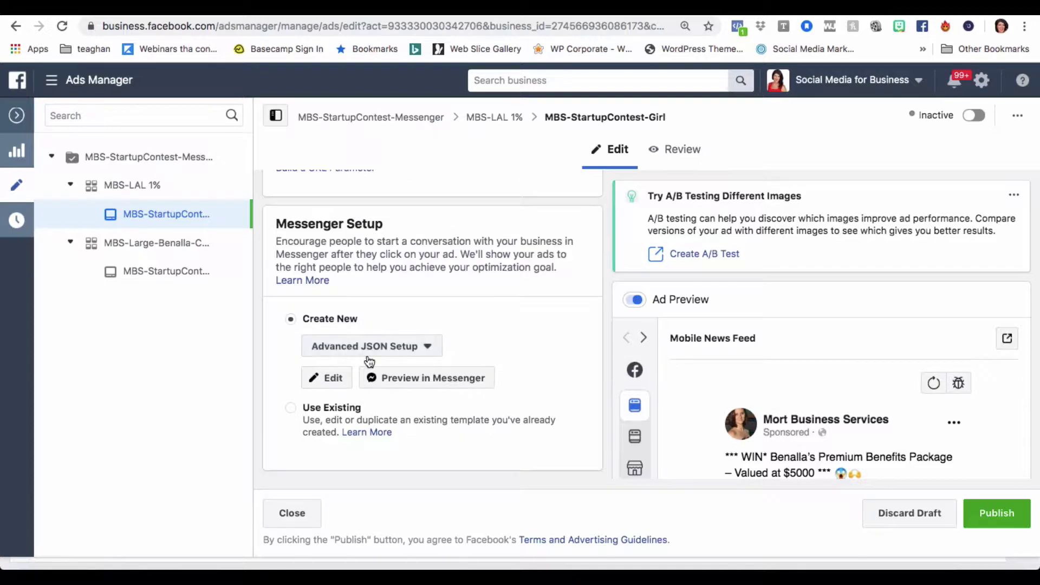
click(326, 378)
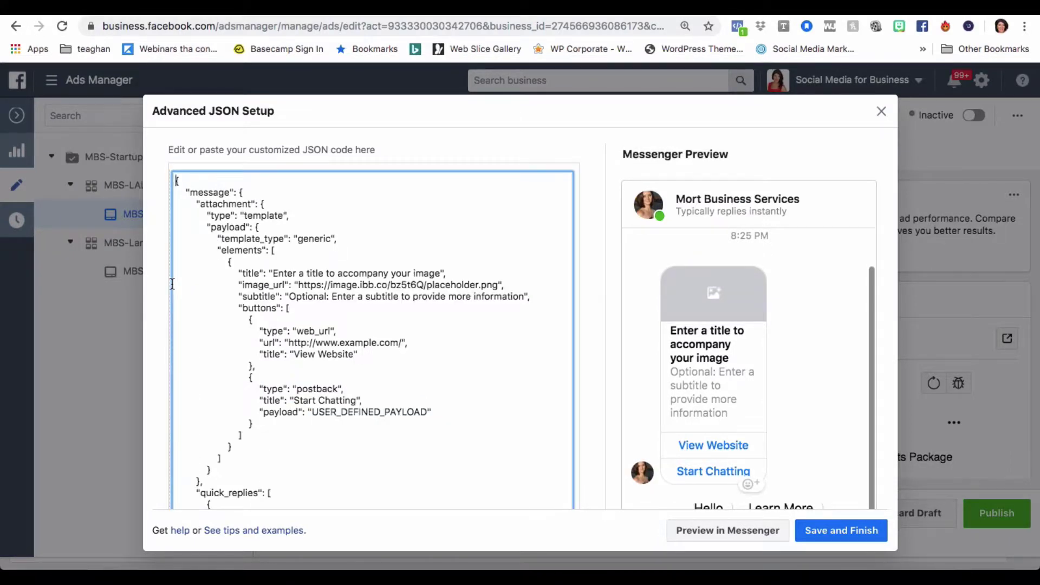
key(super+a)
key(BackSpace)
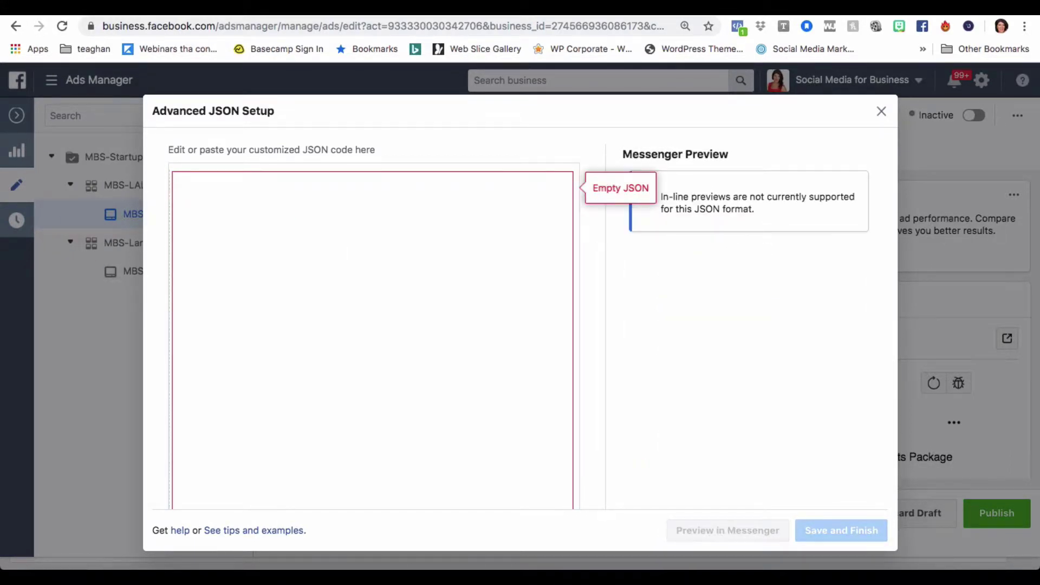
Switch to ManyChat and check the opt-in message and Facebook Ads JSON code of the Start-Up-Contest-JSON widget
key(ctrl+Tab)
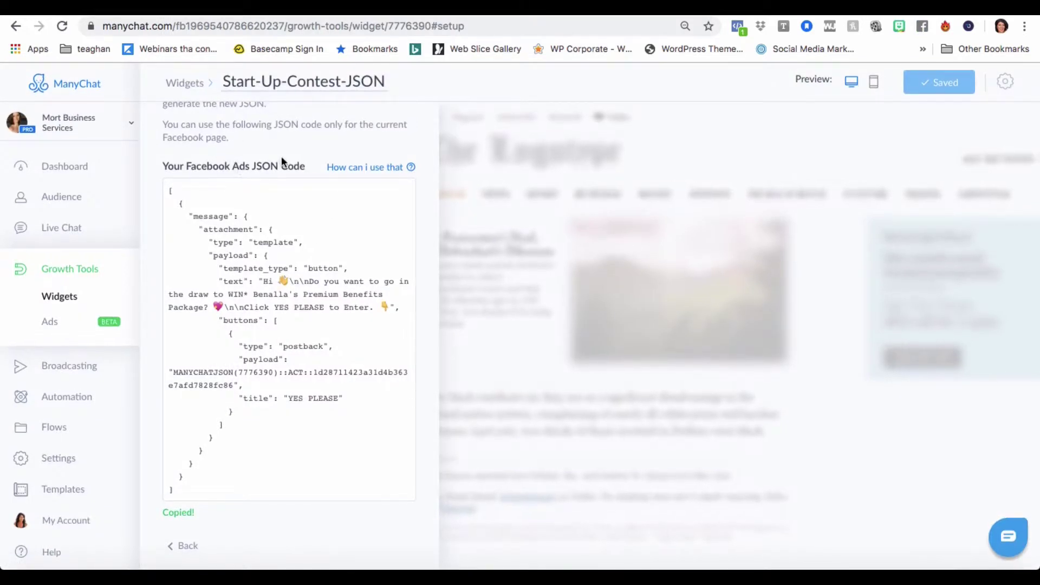
scroll(281, 156, up, 3)
click(192, 171)
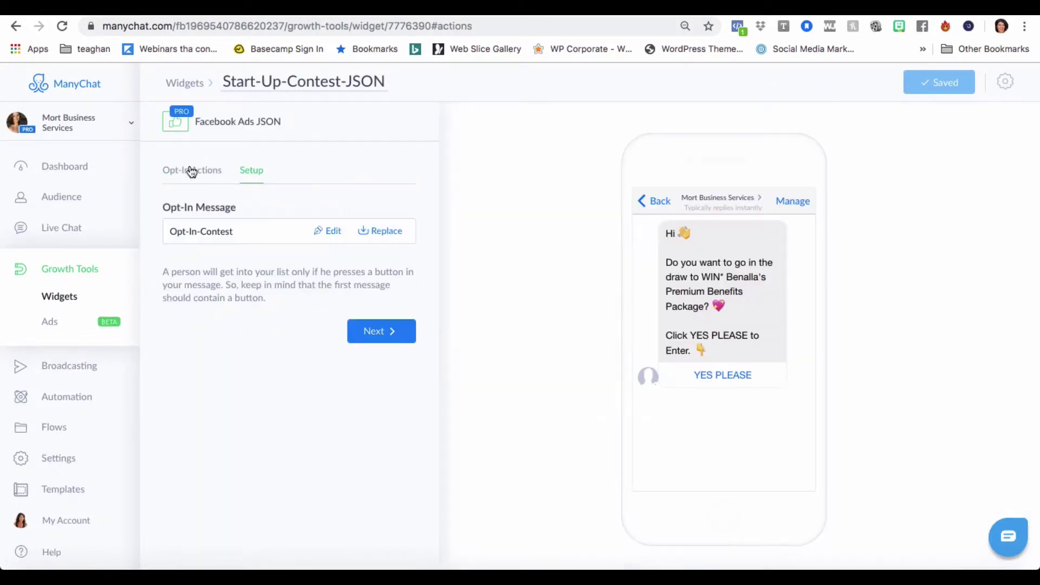
click(252, 170)
scroll(228, 379, down, 3)
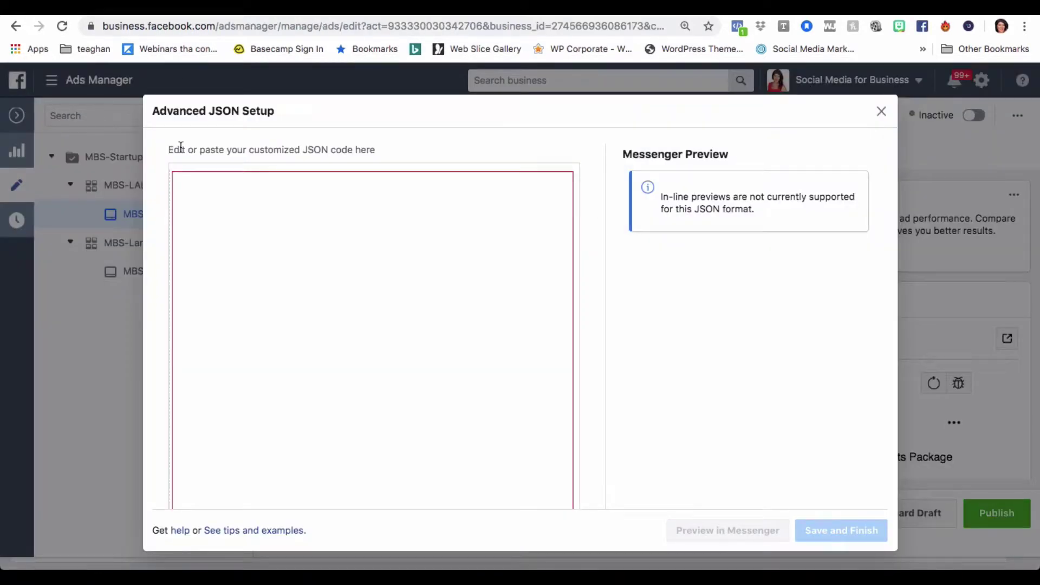
Save the copied ManyChat JSON code as the ad's Messenger template in Ads Manager and publish the ad
key(super+v)
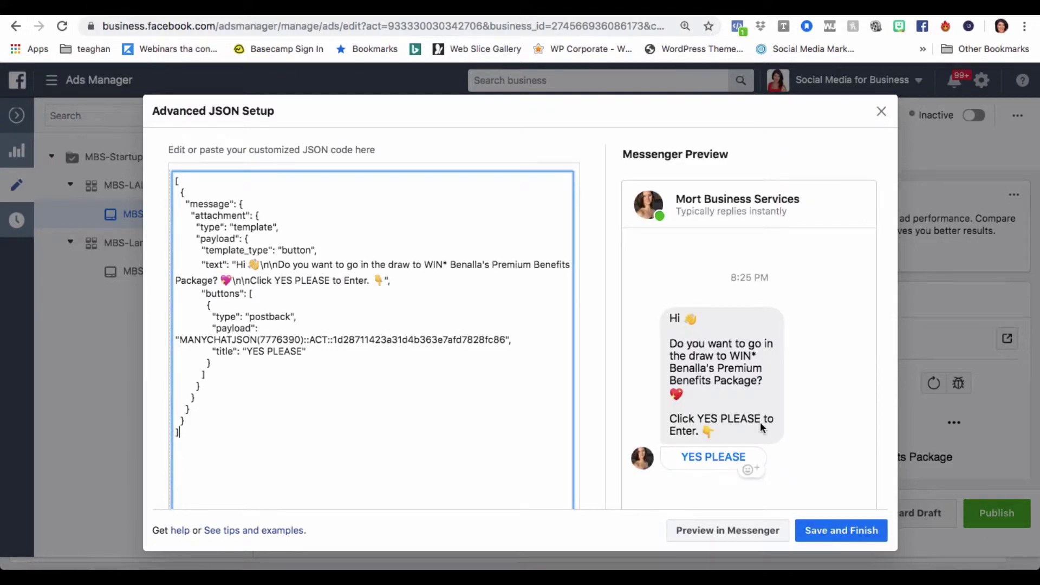
click(842, 530)
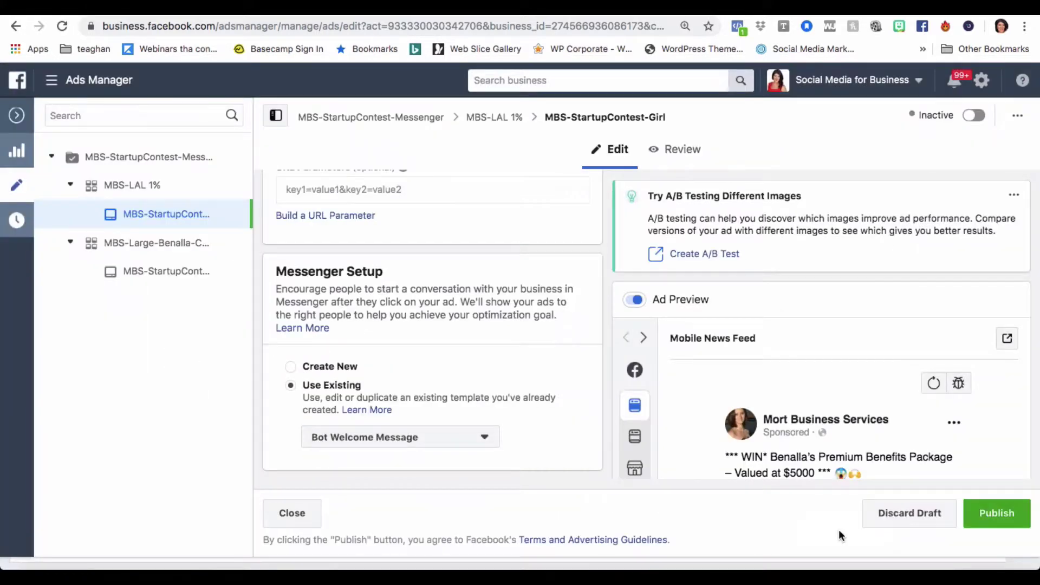
click(984, 516)
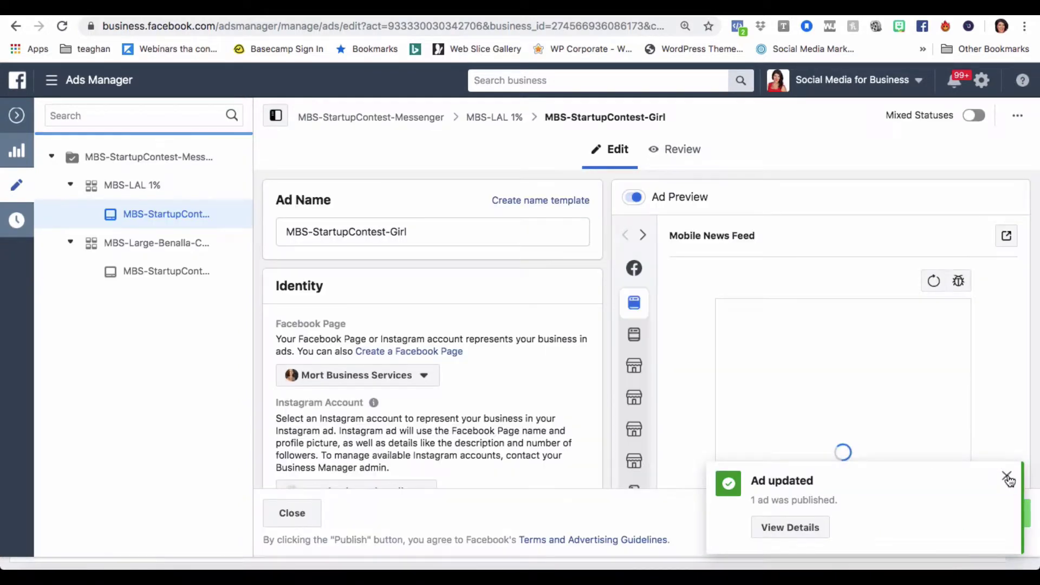
click(1007, 477)
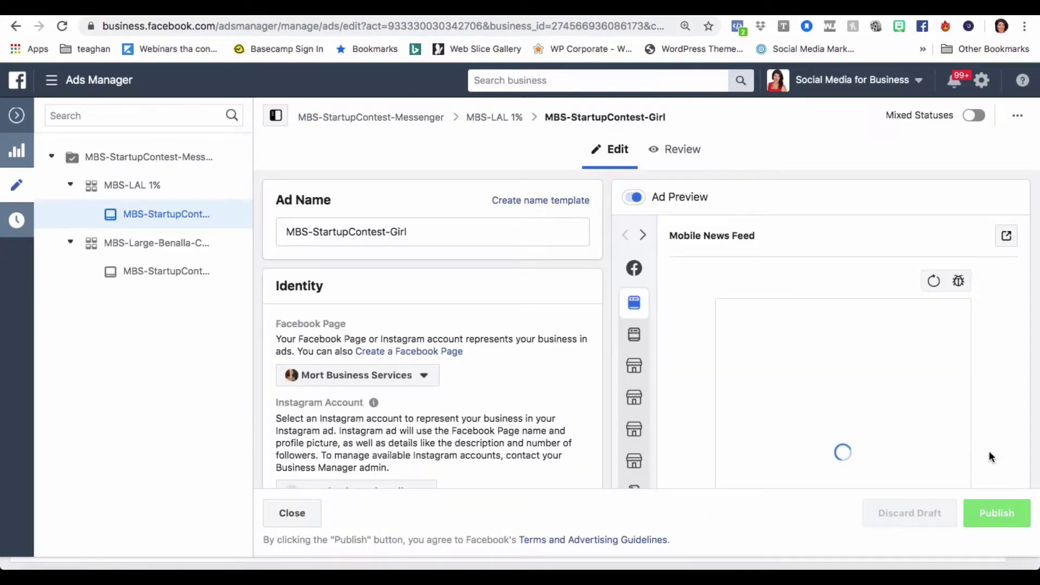
Copy the shareable preview link of the MBS-StartupContest-Girl ad
click(1007, 236)
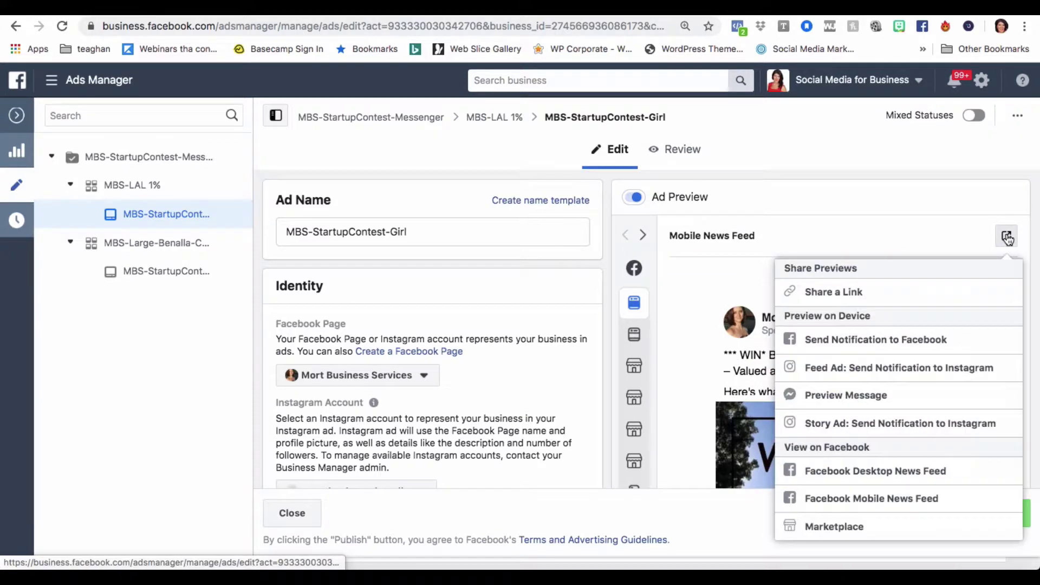
click(848, 292)
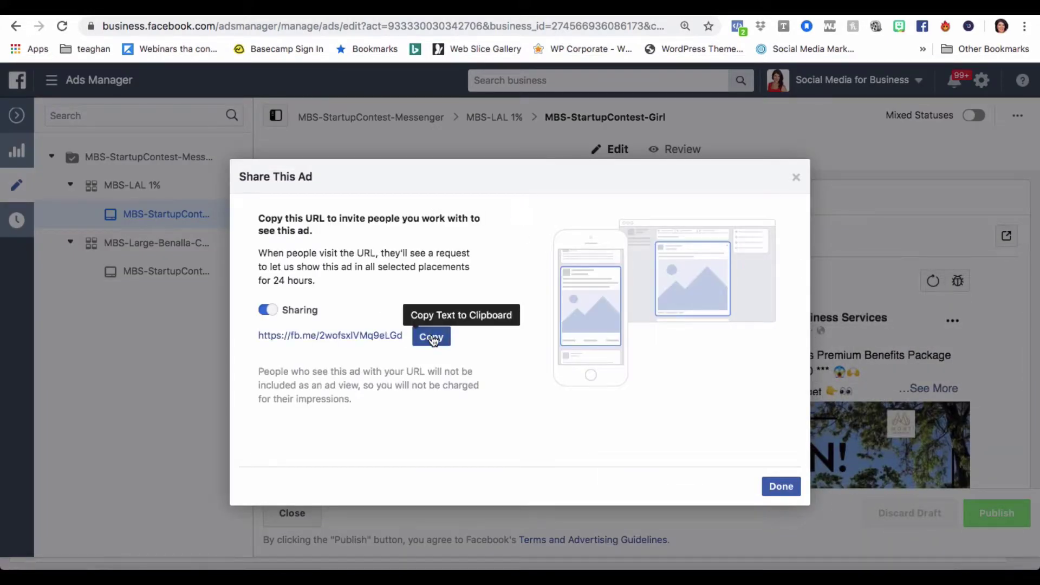
click(431, 336)
click(782, 486)
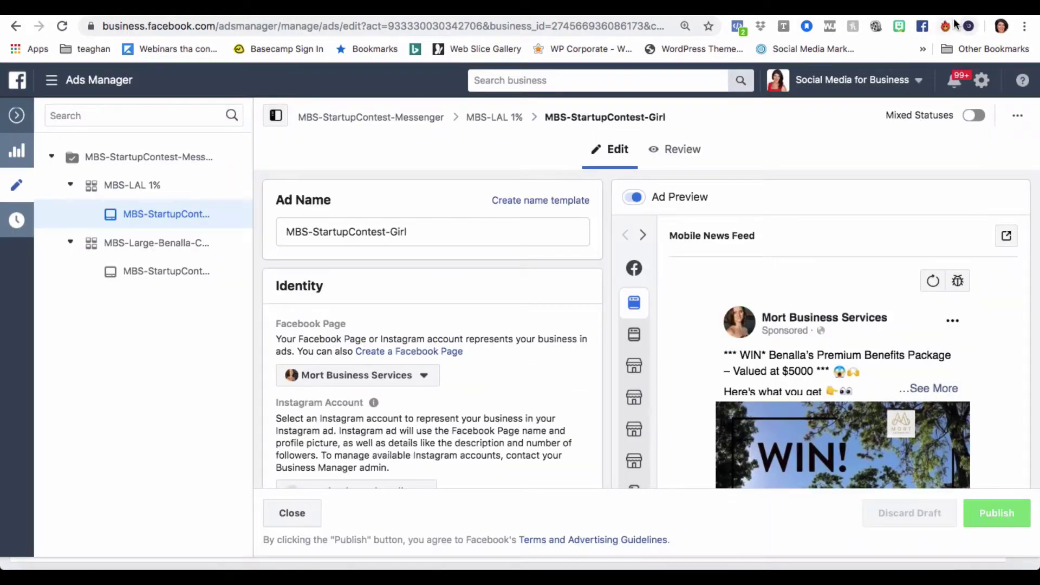
Open the copied preview link in a new browser tab and agree to have the shared ad shown on Facebook
key(super+t)
key(super+v)
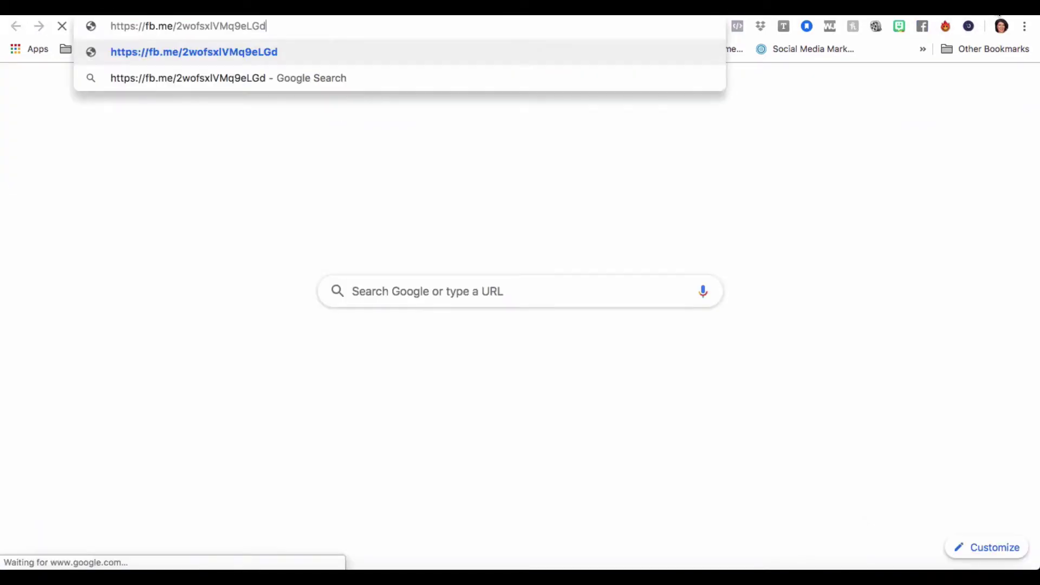
key(Return)
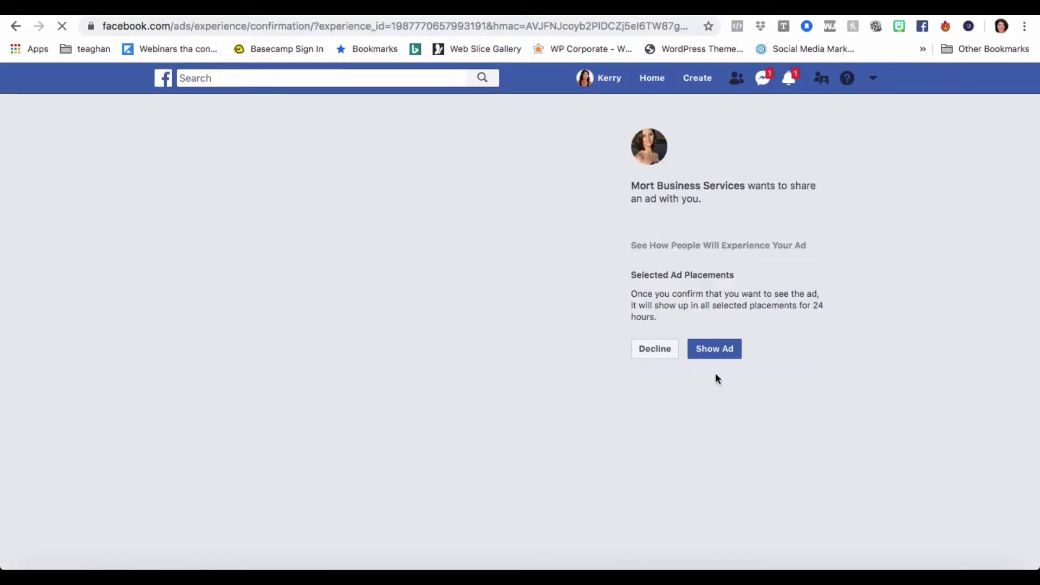
click(708, 353)
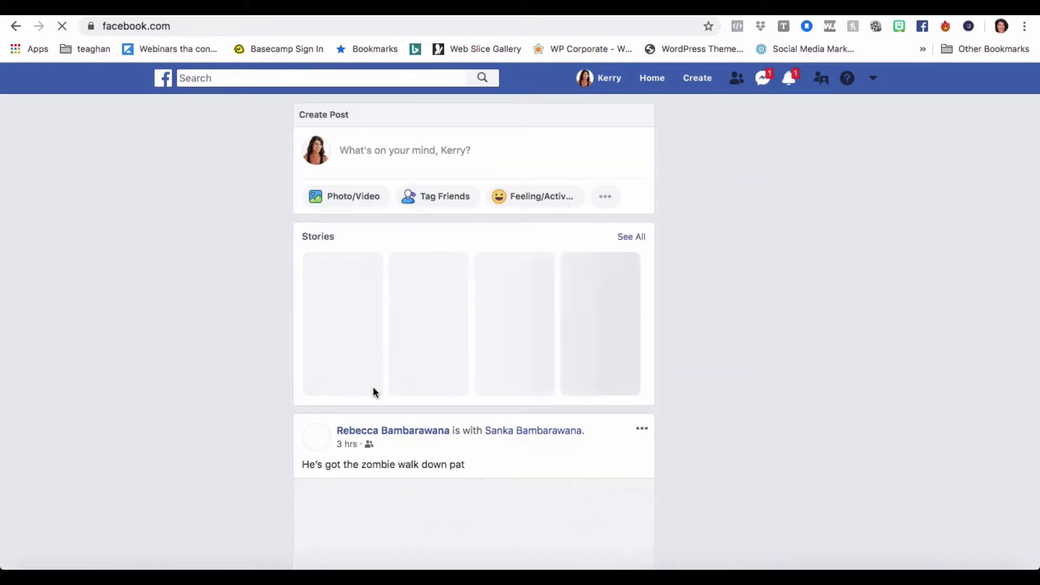
Find the shared Mort Business Services ad in the news feed, expand its full text and test its Send Message call to action
scroll(453, 410, down, 5)
scroll(453, 410, down, 15)
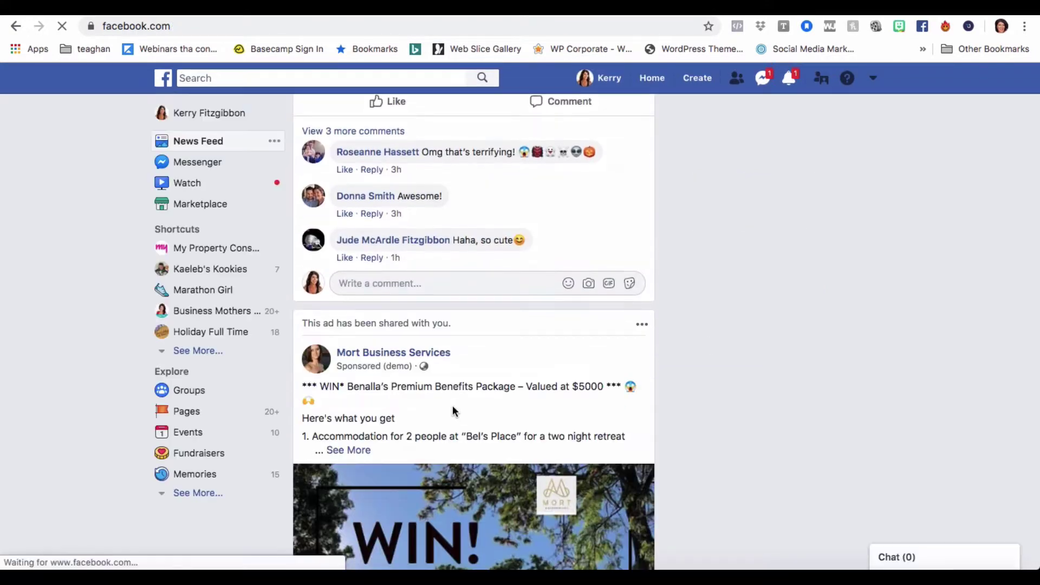
scroll(453, 411, up, 2)
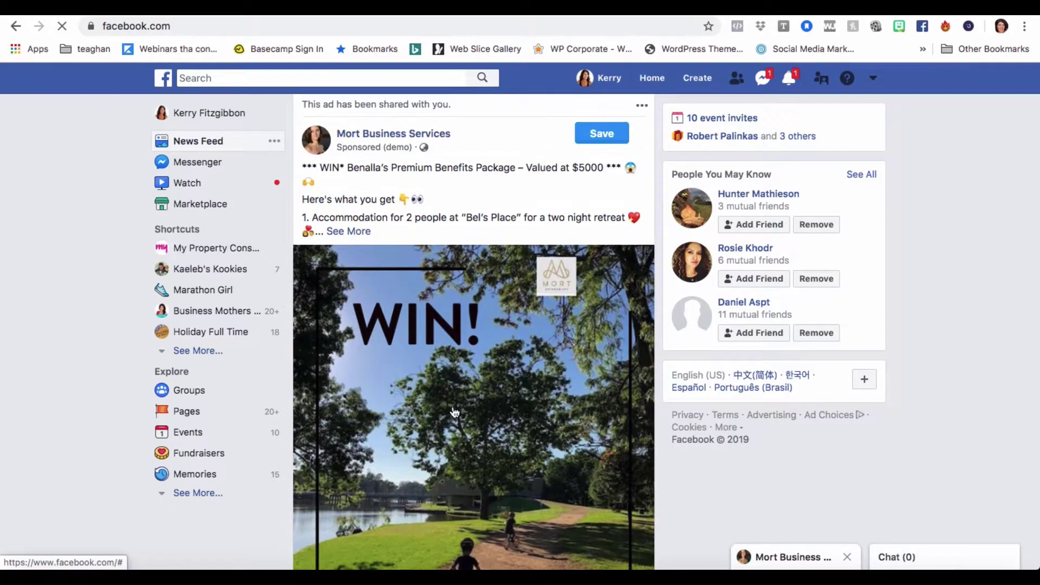
click(353, 232)
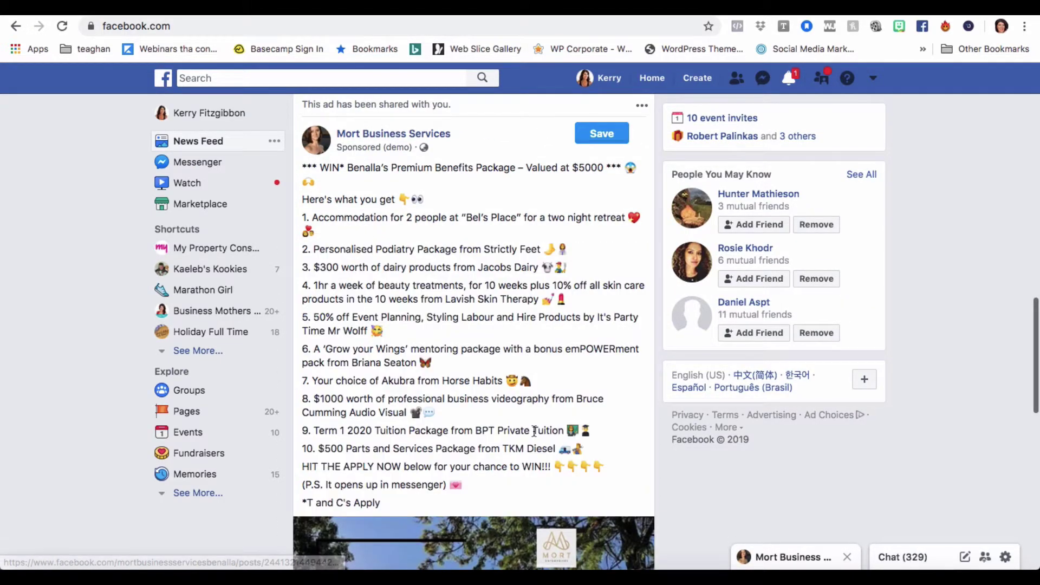
scroll(533, 430, down, 10)
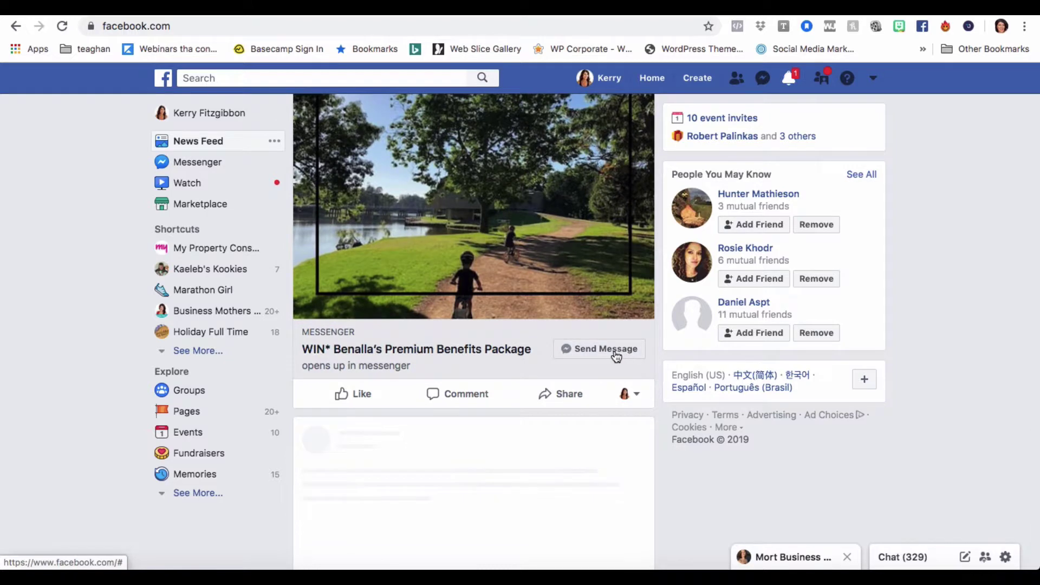
click(616, 356)
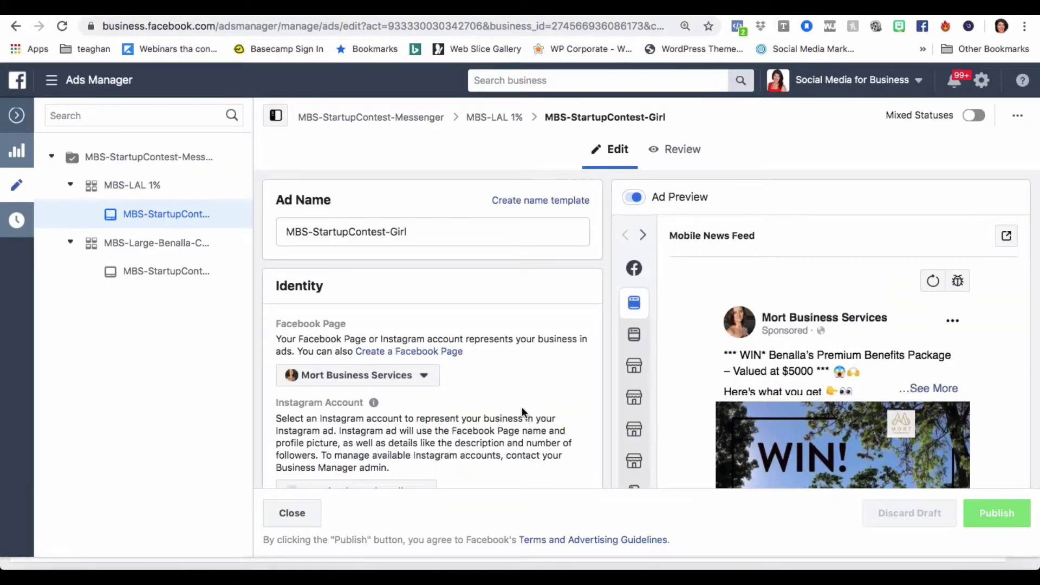
Change the call to action of the MBS-StartupContest-Girl ad to Learn More and publish the ad
scroll(523, 412, down, 10)
scroll(522, 412, up, 2)
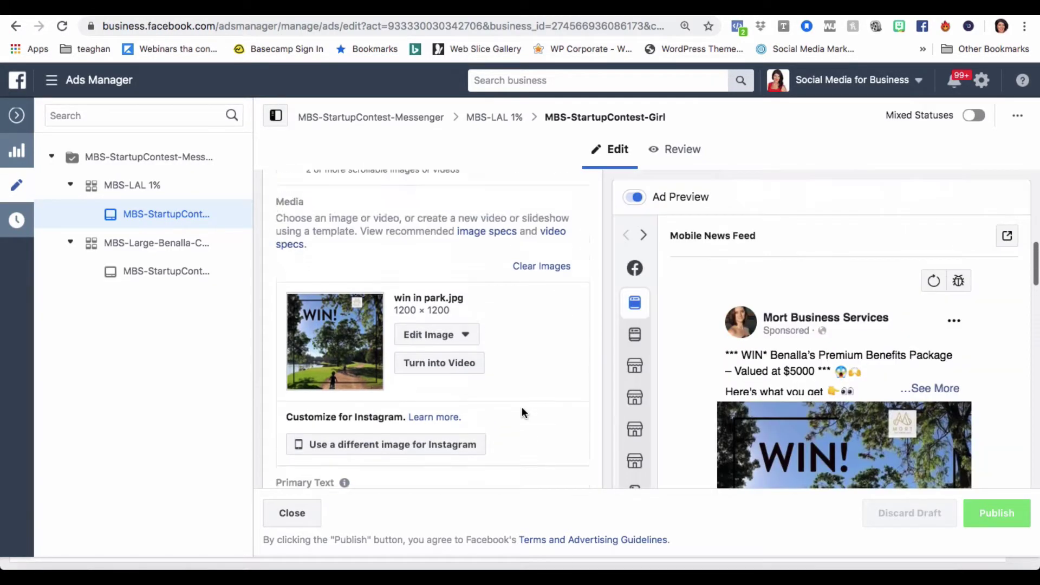
scroll(522, 411, down, 3)
scroll(521, 412, up, 6)
scroll(521, 411, down, 15)
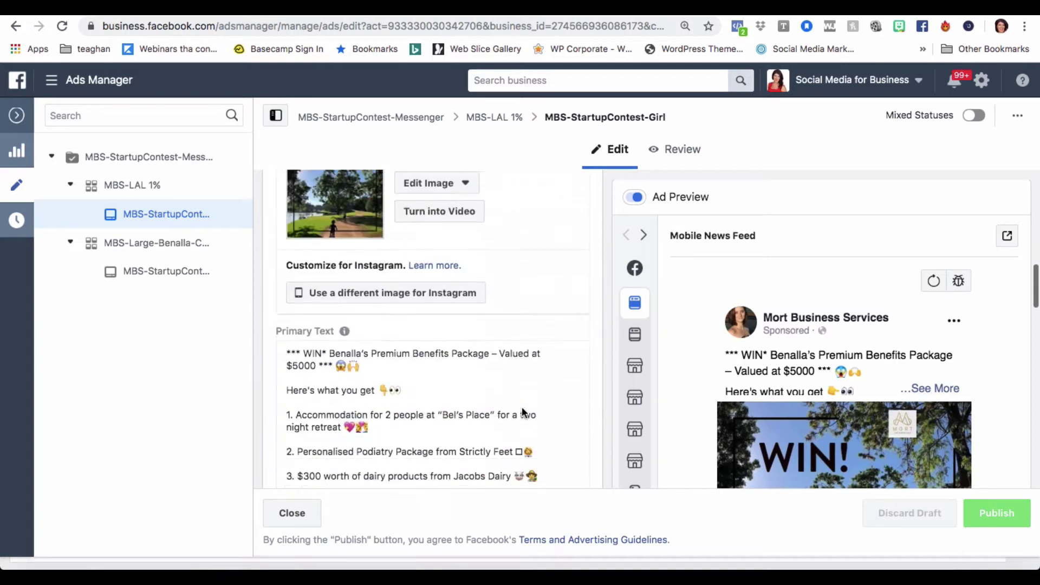
scroll(521, 408, down, 4)
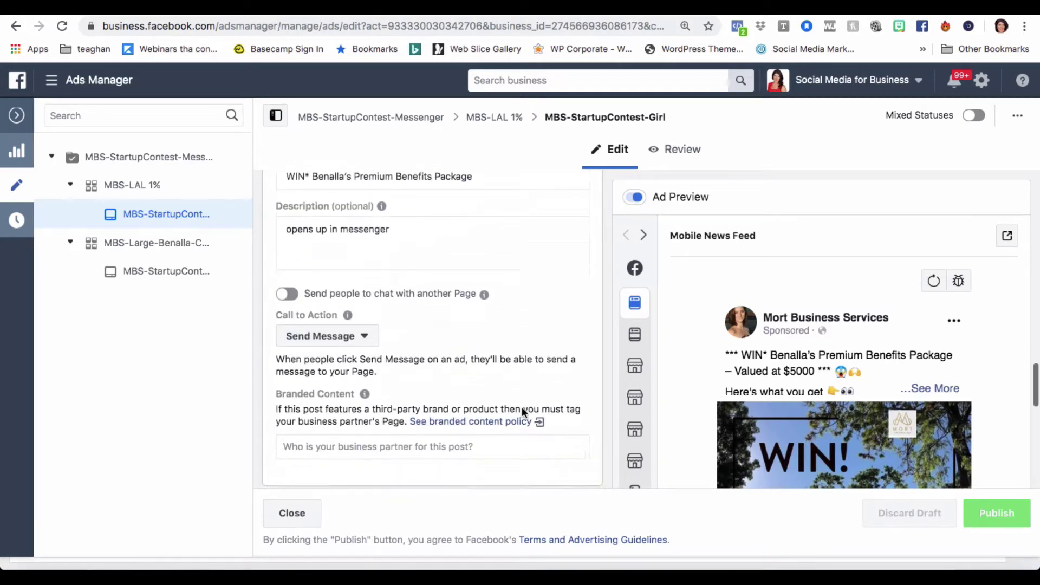
click(367, 300)
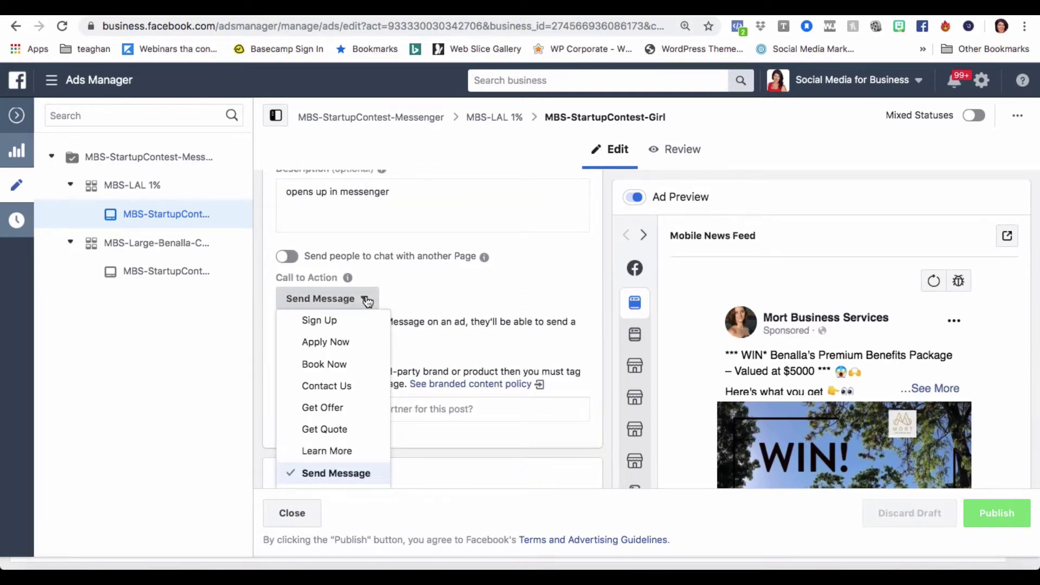
click(327, 451)
click(999, 510)
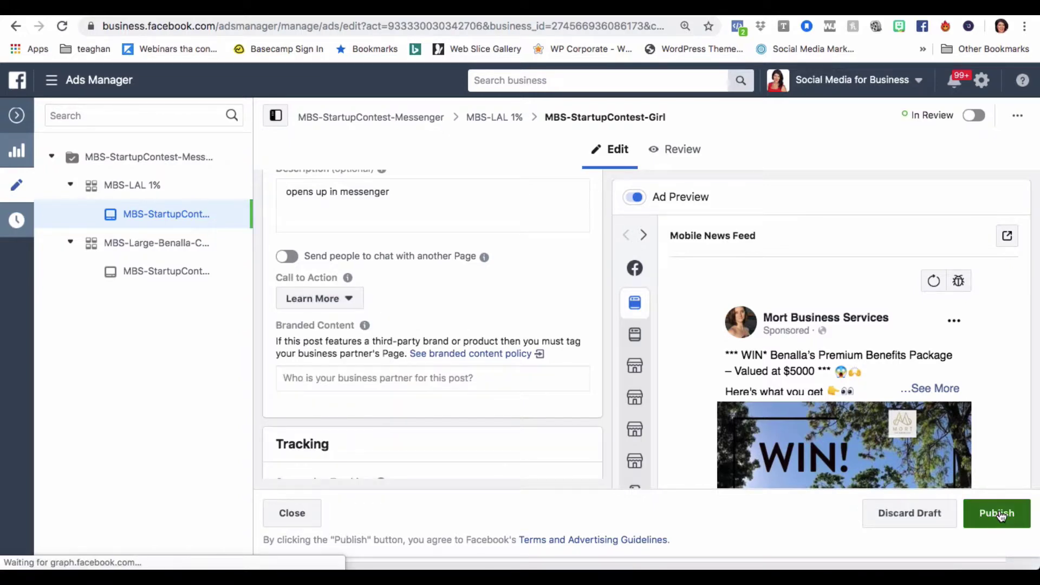
Open the Facebook post behind the MBS-StartupContest-Girl ad for comment management and copy the post ID from its web address
click(1017, 117)
mouse_move(887, 313)
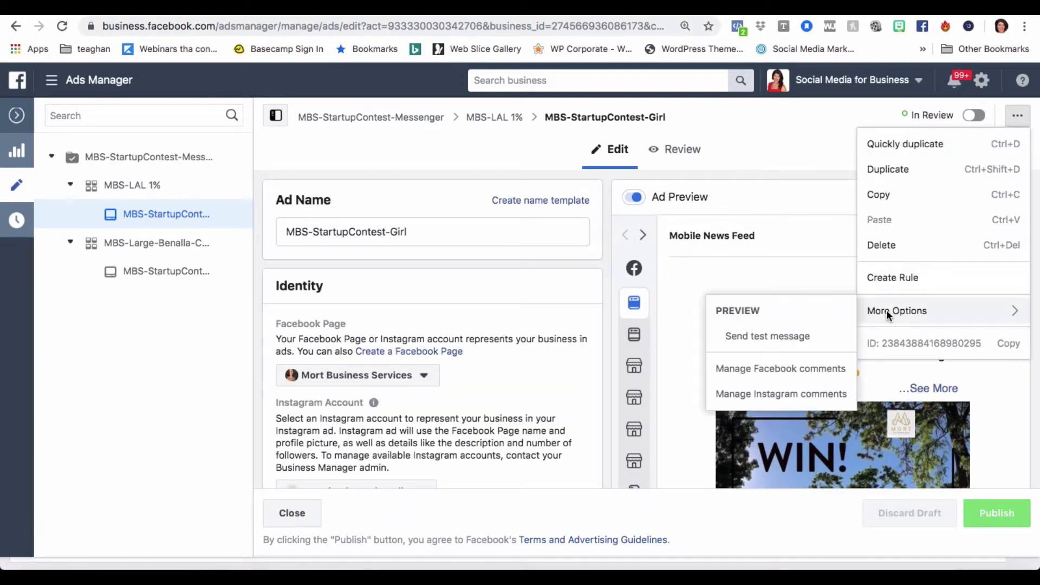
click(767, 371)
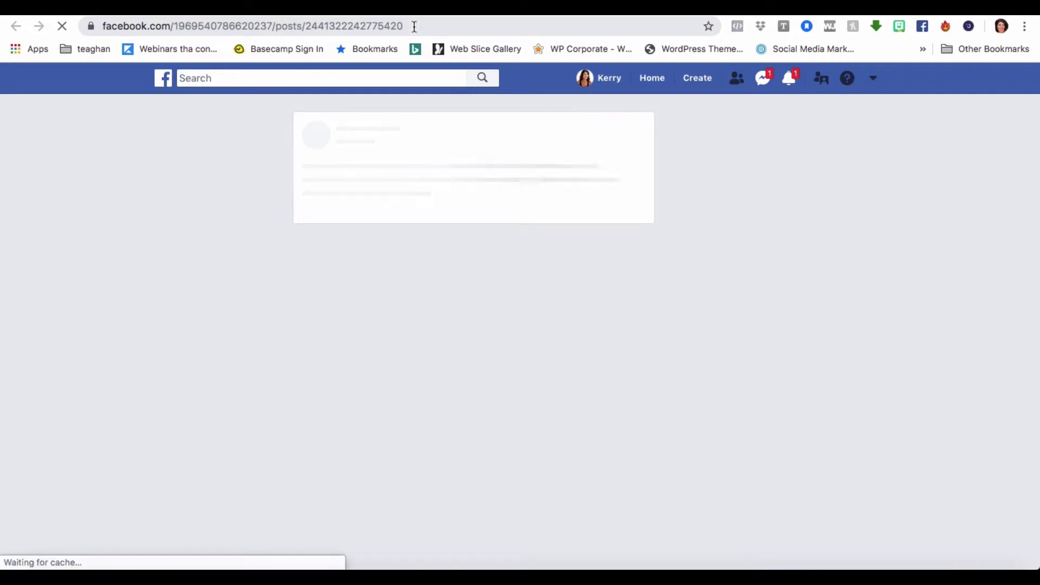
click(420, 27)
key(End)
click(368, 26)
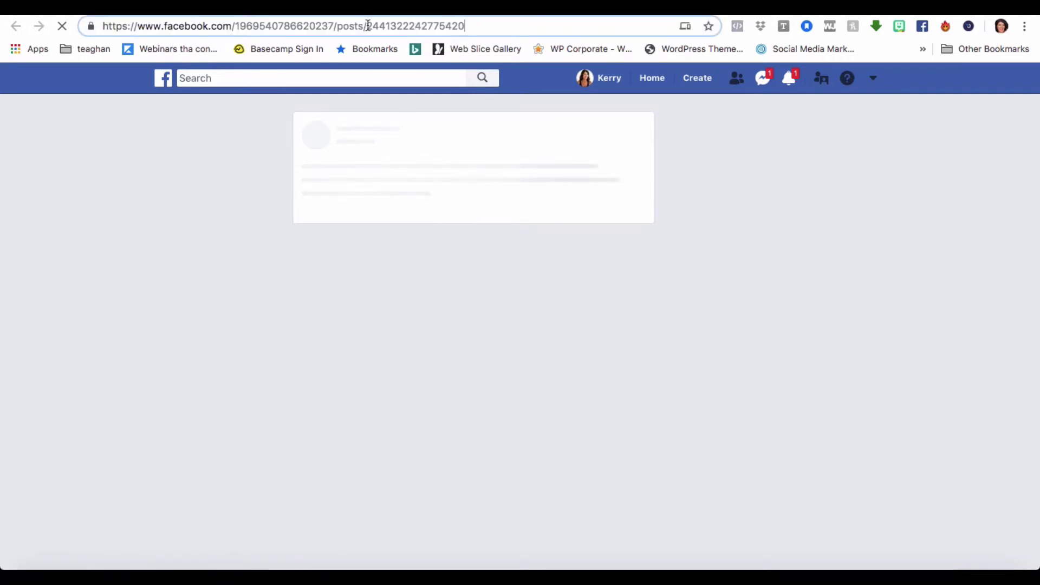
drag(380, 25, 468, 27)
key(ctrl+c)
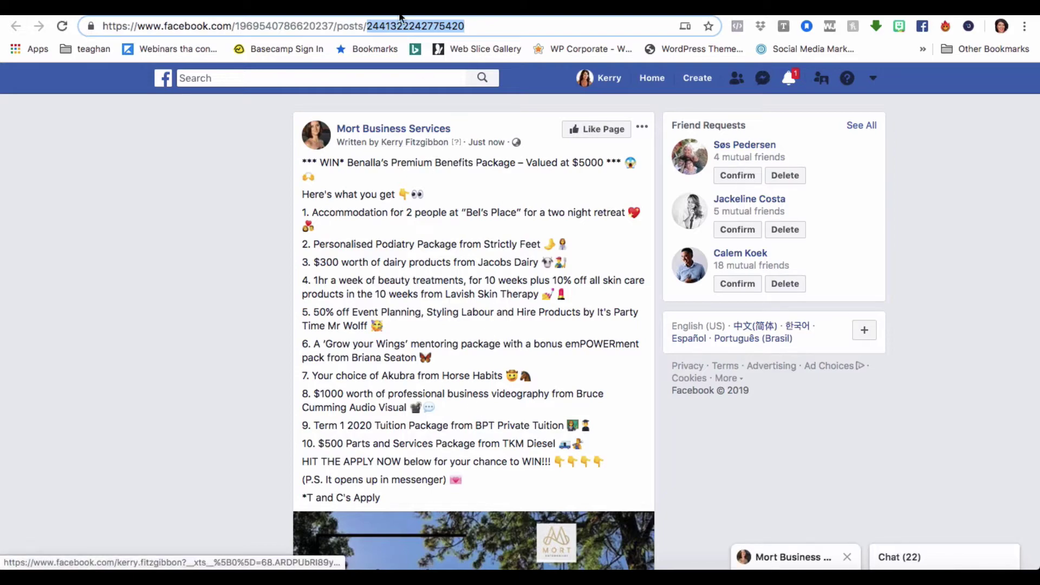
Test the Learn More call to action beneath the image on the opened Mort Business Services post
scroll(471, 458, down, 9)
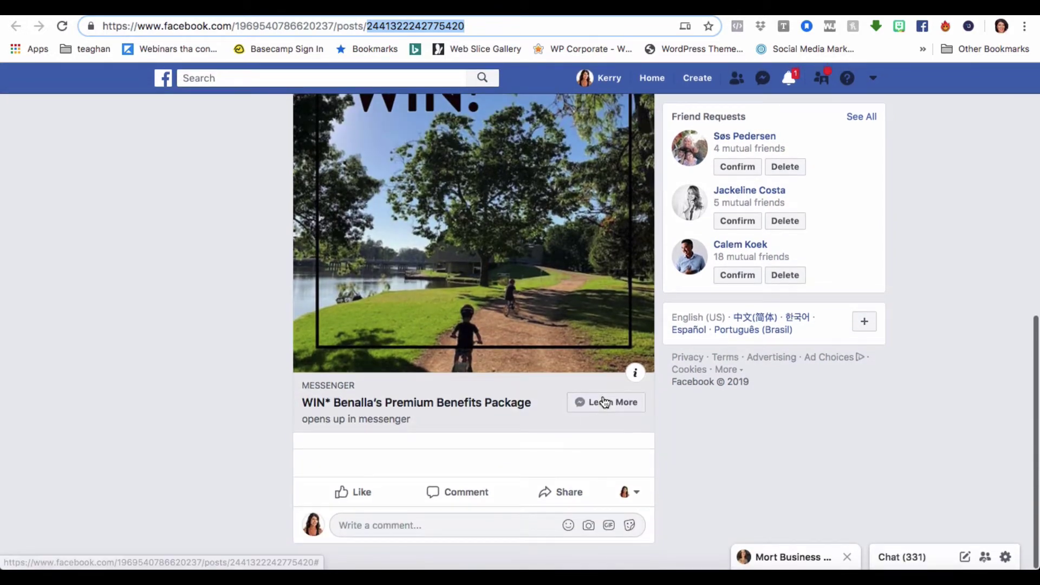
click(605, 402)
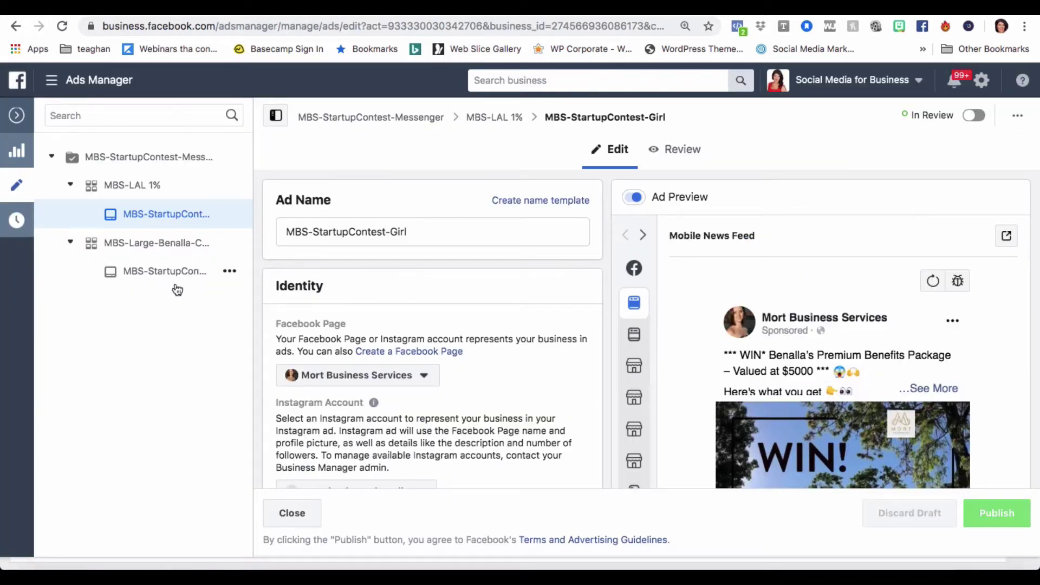
Submit the copied post ID as the existing post of the MBS-StartupContest-Girl-Master ad in Ads Manager and publish the ad
click(151, 271)
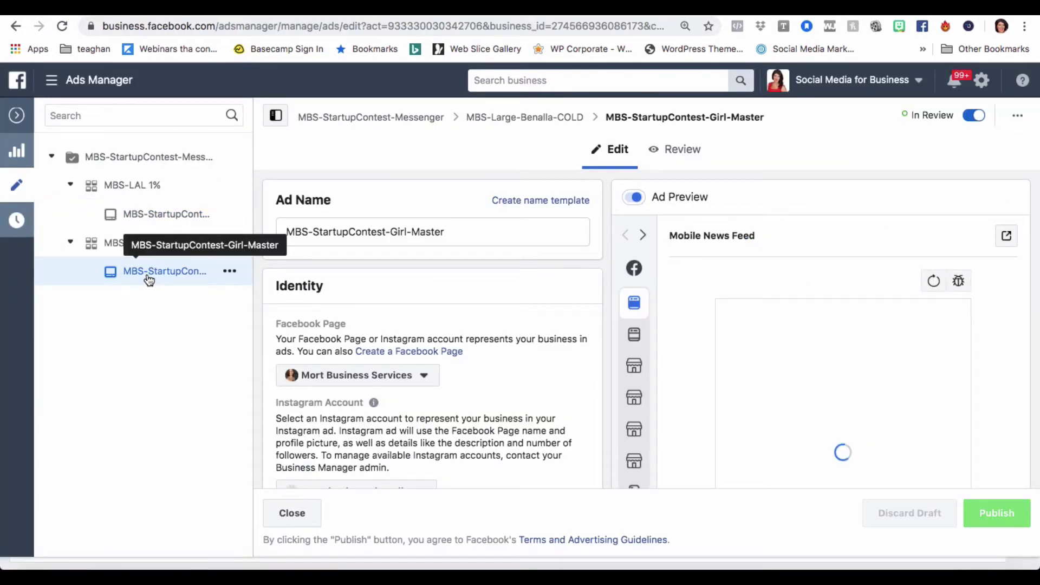
scroll(493, 369, down, 6)
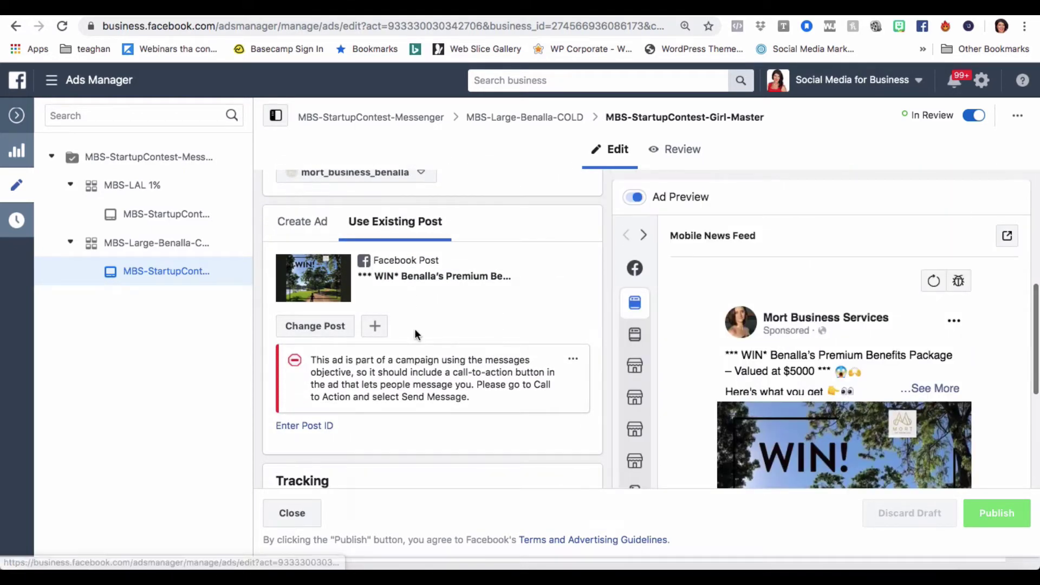
scroll(415, 329, down, 1)
click(306, 373)
click(311, 379)
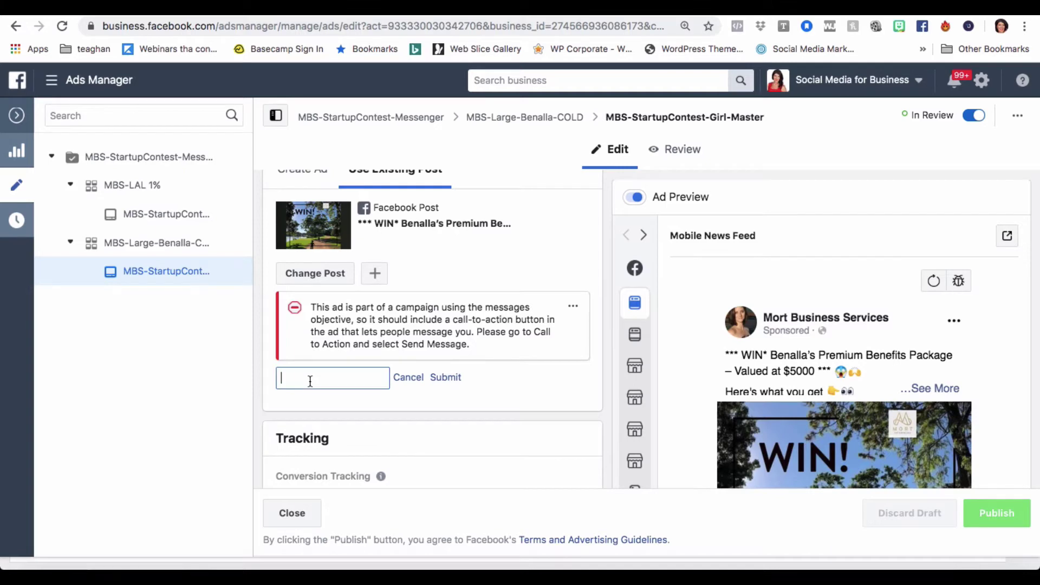
key(ctrl+v)
click(446, 378)
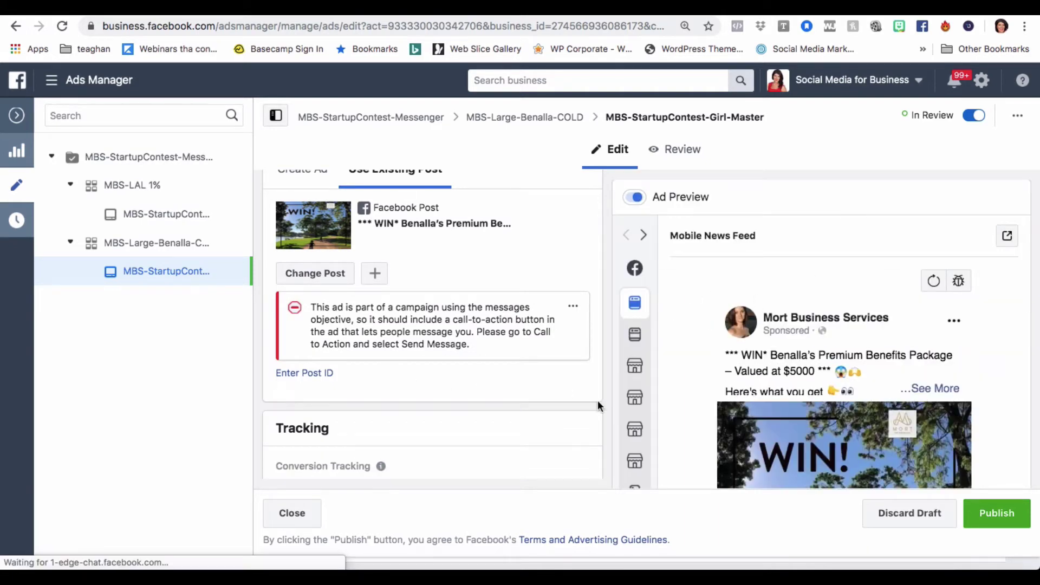
click(995, 515)
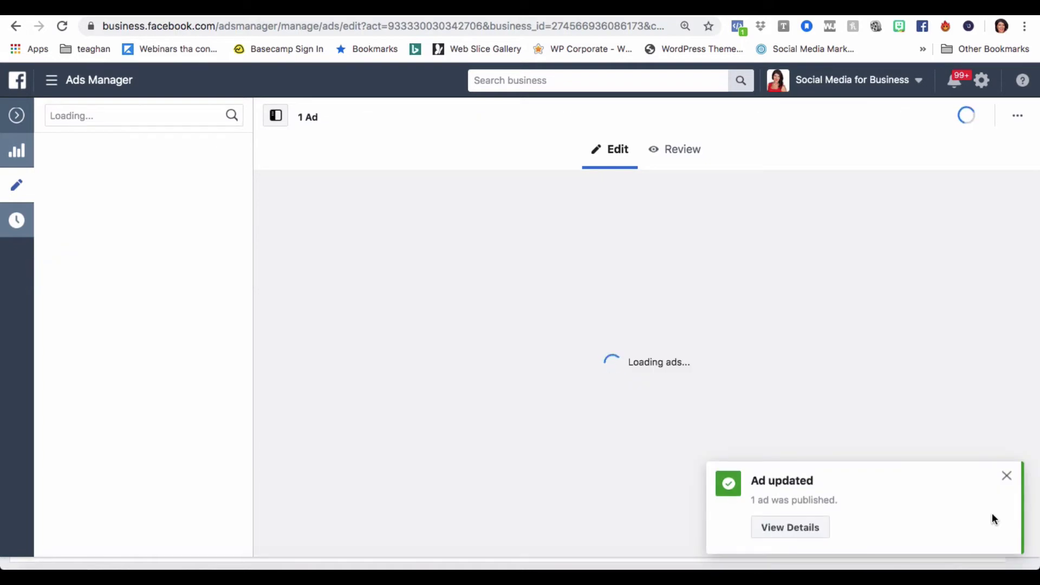
click(1006, 479)
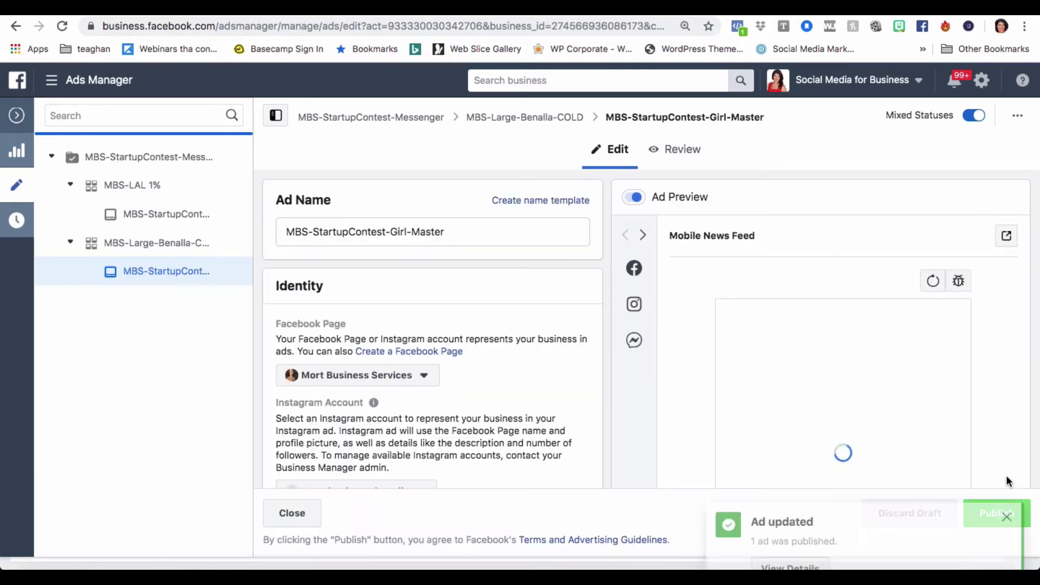
Copy the shareable preview link of the MBS-StartupContest-Girl-Master ad
click(1006, 236)
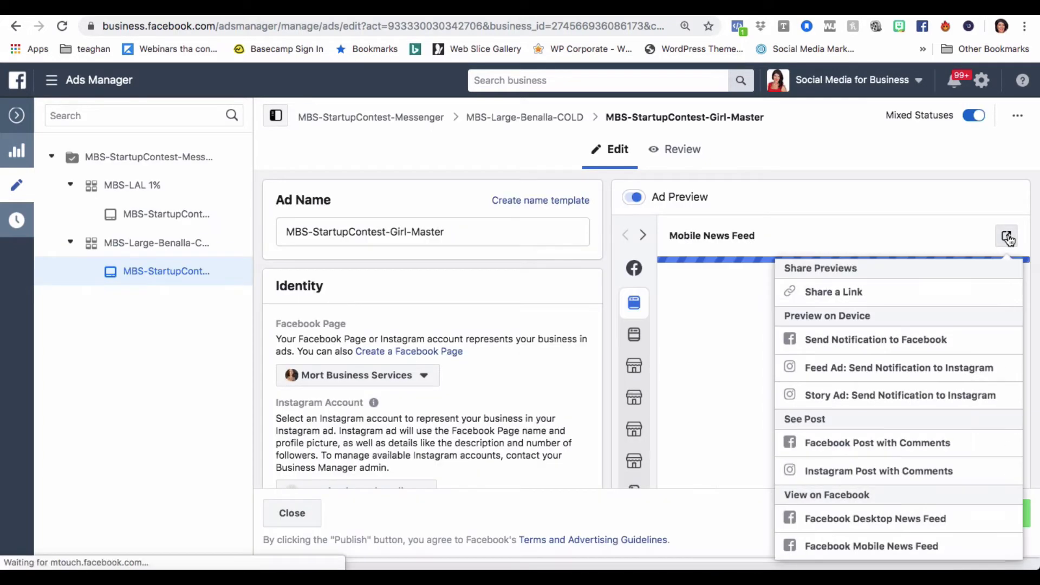
click(856, 301)
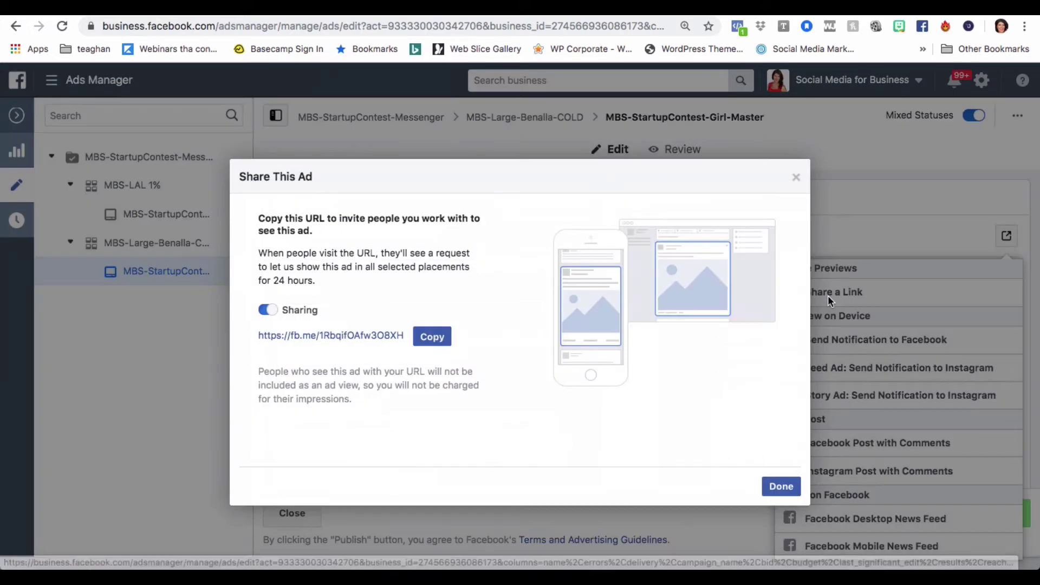
click(433, 338)
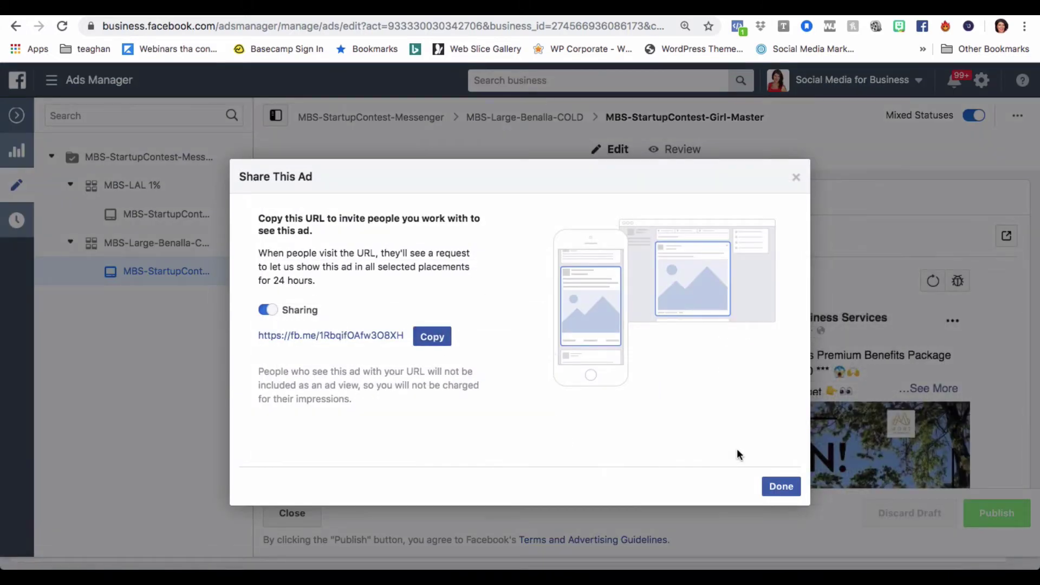
click(781, 486)
Open the Master ad's preview link in a new browser tab and agree to have the ad shown on Facebook
click(564, 26)
key(ctrl+v)
key(Return)
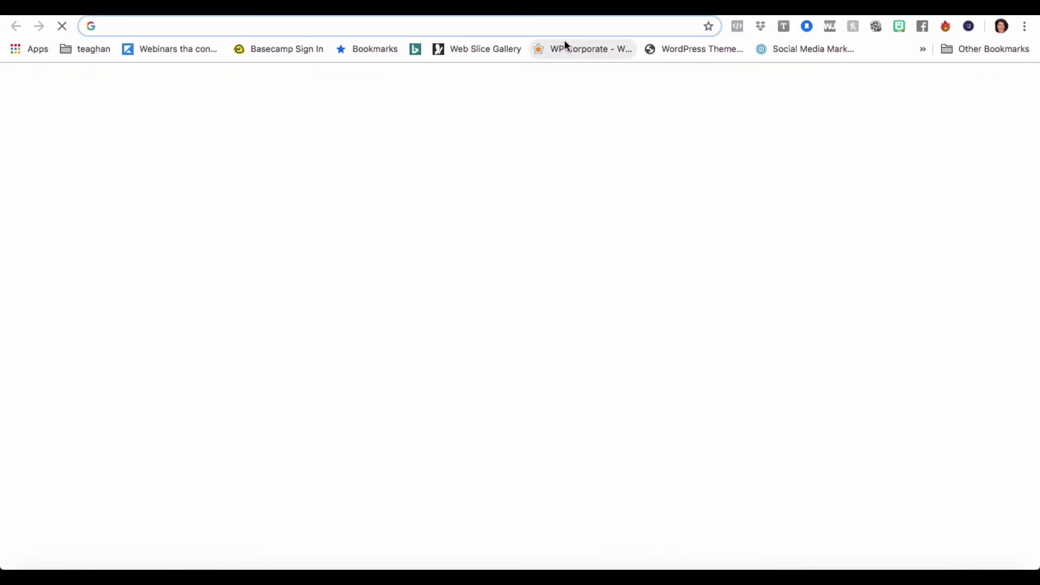
key(ctrl+v)
key(Return)
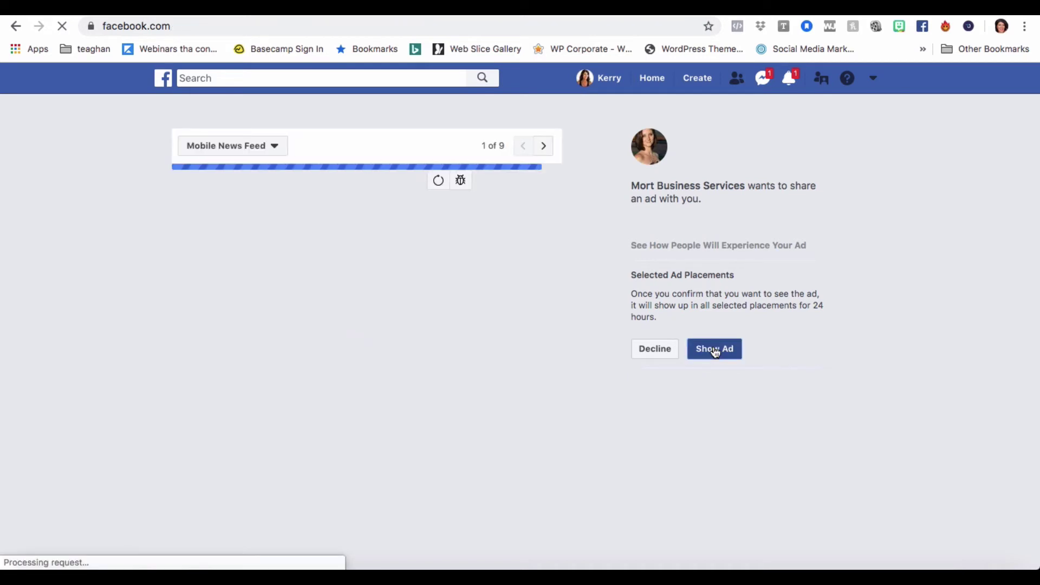
click(715, 349)
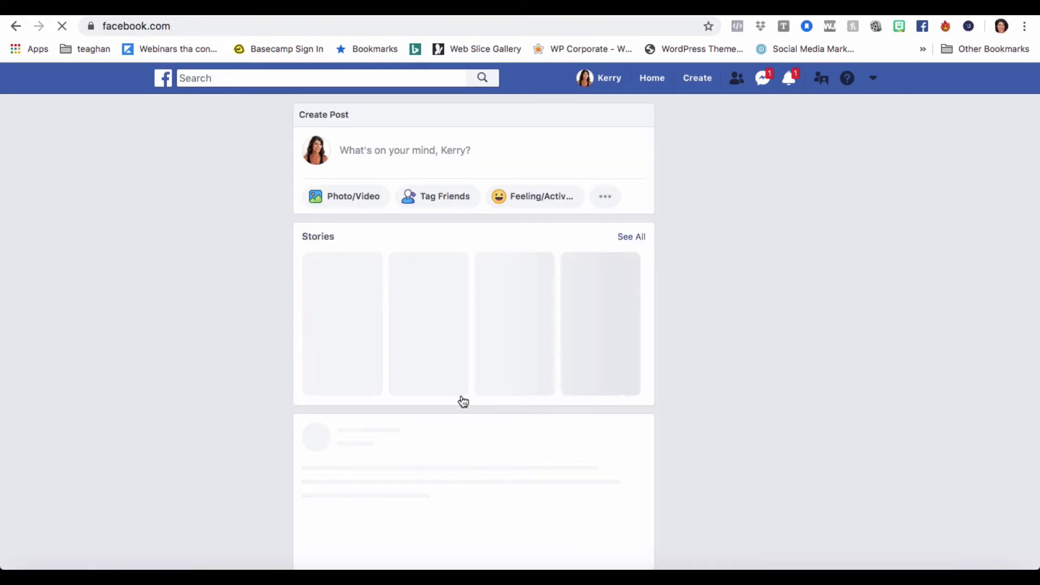
Find the shared Mort Business Services ad in the news feed and test its Learn More call to action
scroll(462, 401, down, 2)
scroll(462, 401, down, 15)
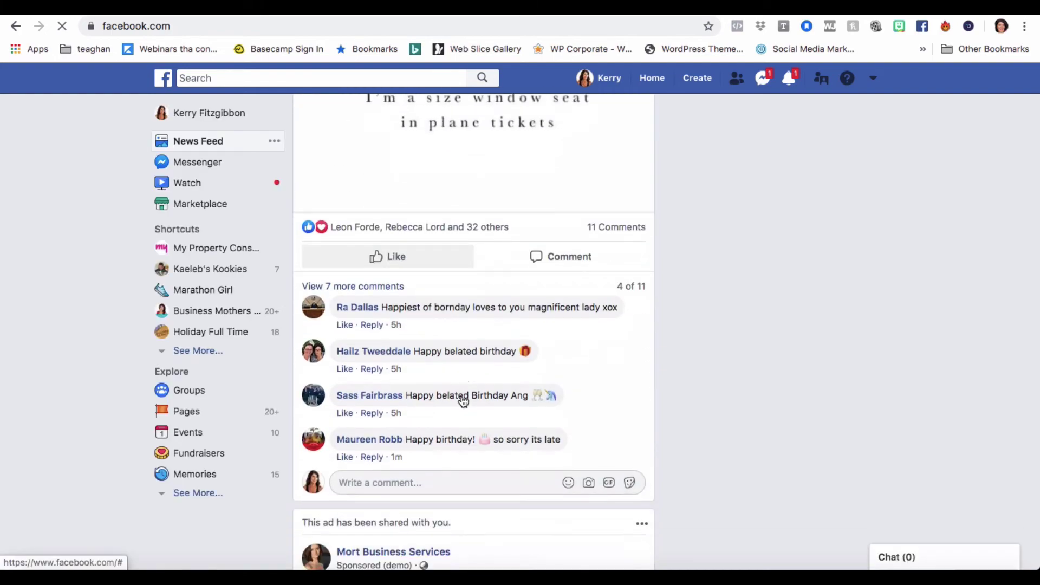
scroll(462, 400, down, 3)
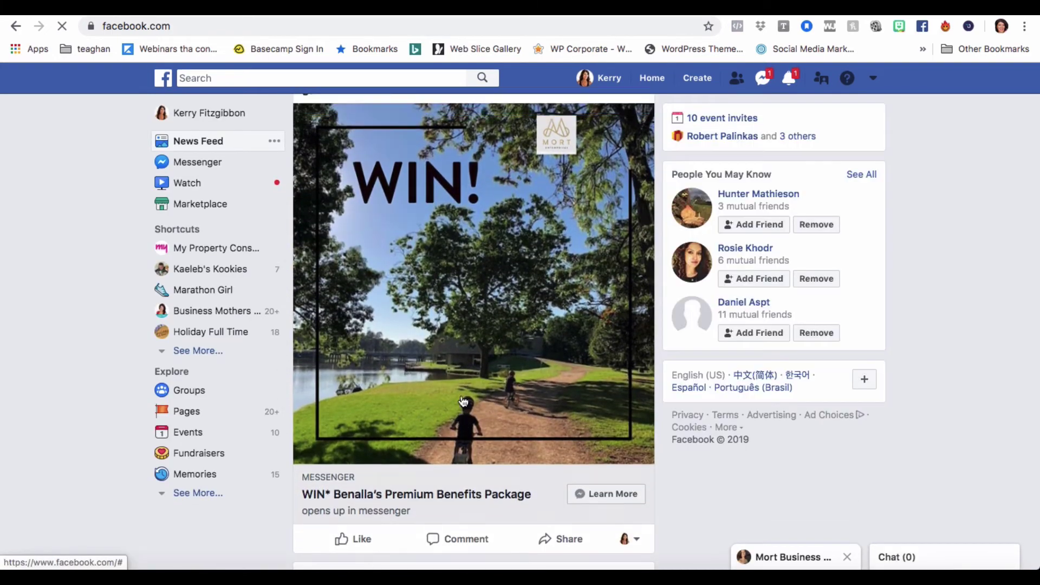
scroll(463, 400, down, 2)
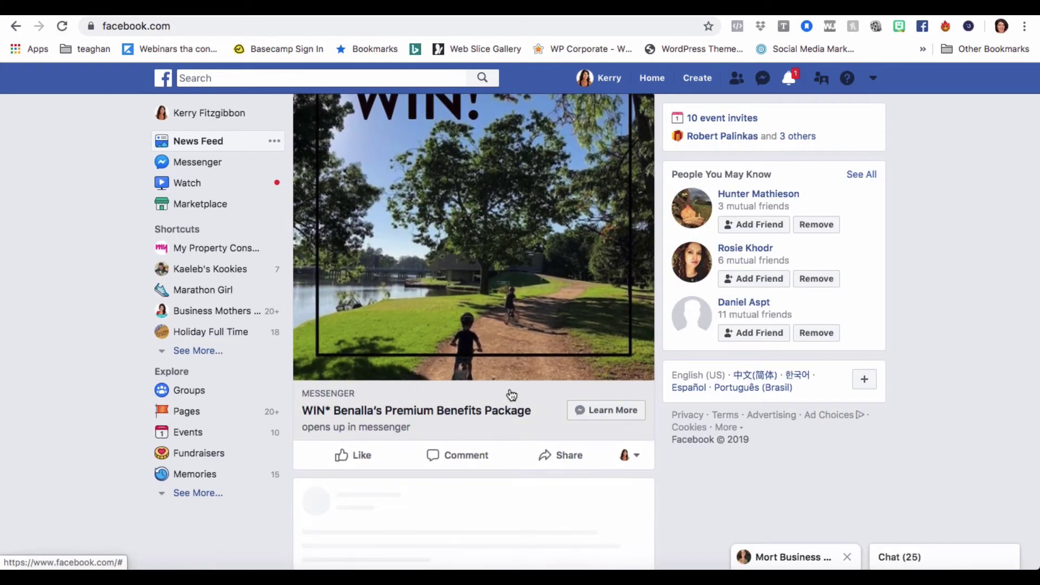
click(595, 411)
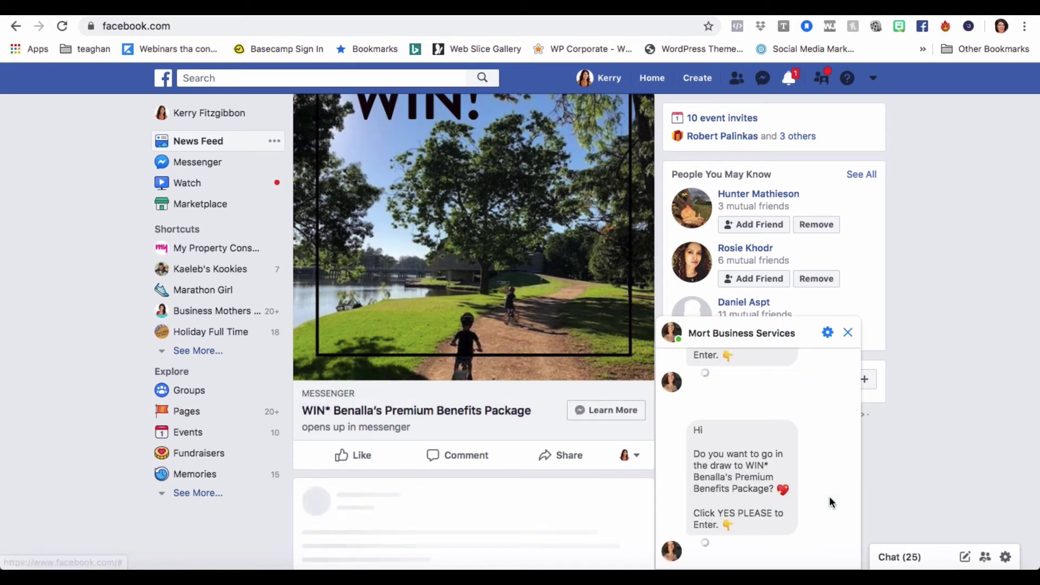